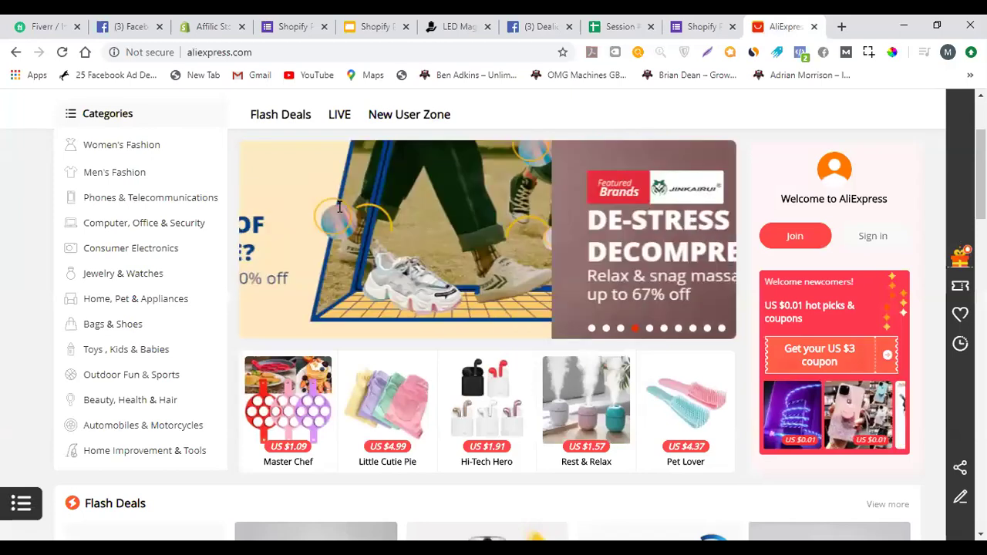
# Search AliExpress for "3m n95 mask"
pyautogui.write('3m n95')
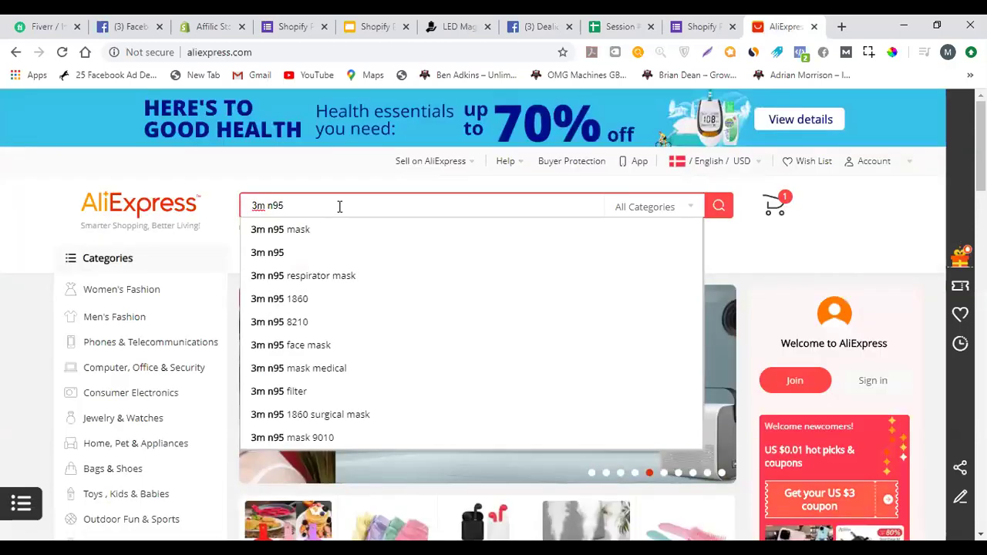
pyautogui.write(' mask')
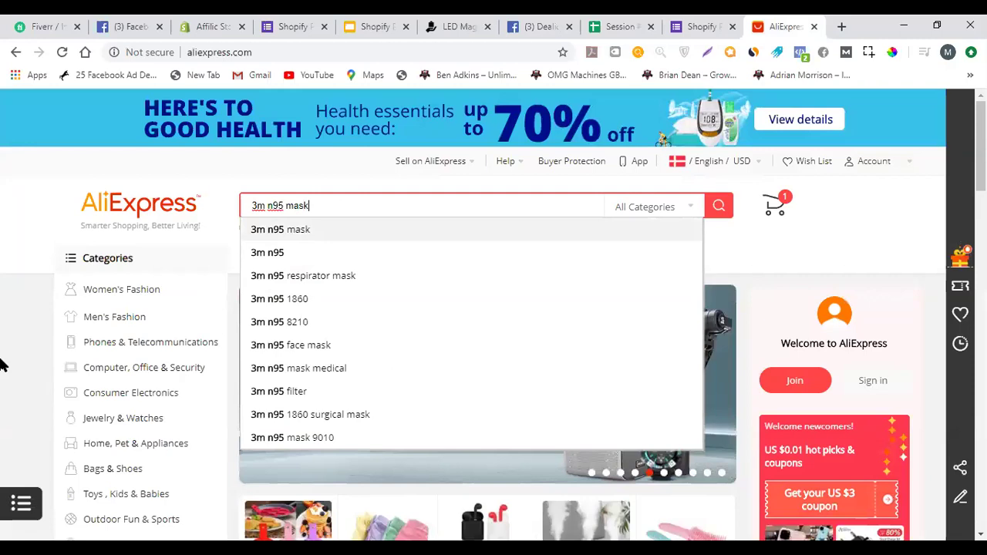
pyautogui.press('Return')
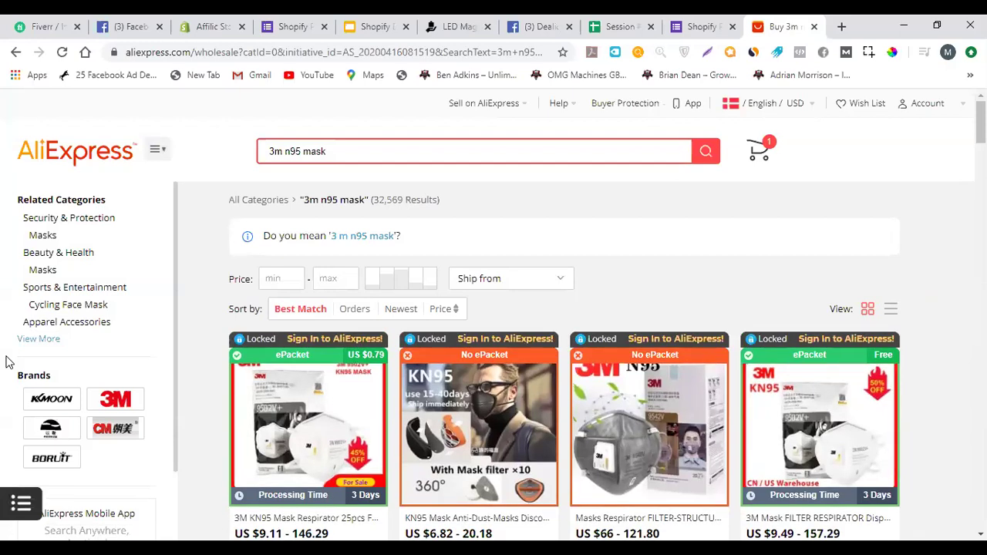
# Look over the first mask listings, checking their prices, ePacket availability and units sold
pyautogui.scroll(-3, 165, 441)
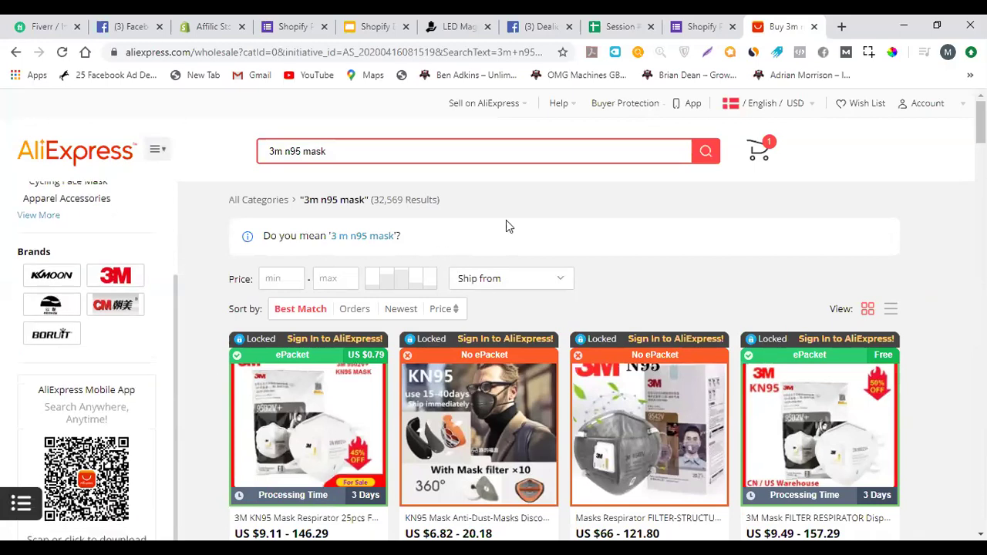
pyautogui.scroll(-3, 509, 317)
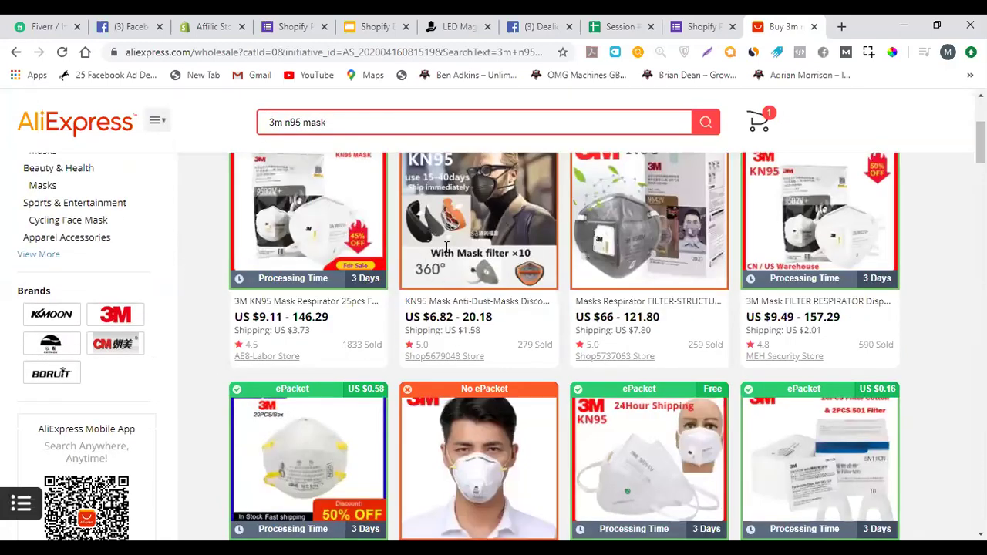
pyautogui.scroll(2, 515, 251)
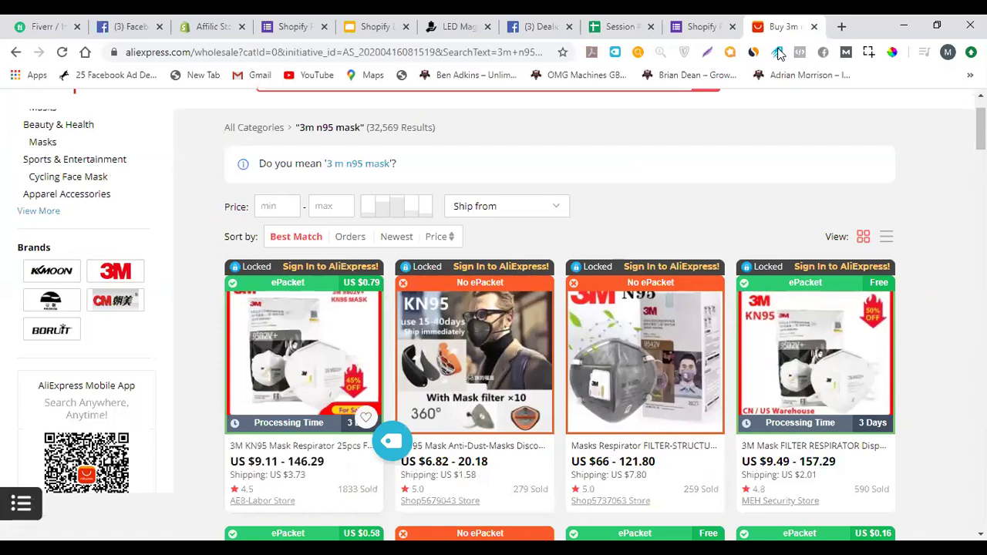
pyautogui.scroll(-1, 386, 170)
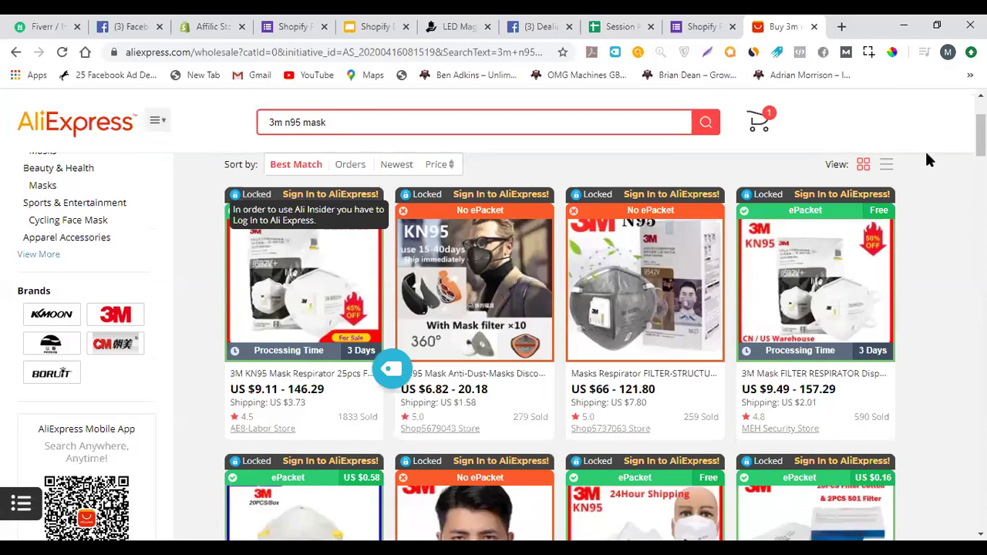
pyautogui.scroll(2, 762, 23)
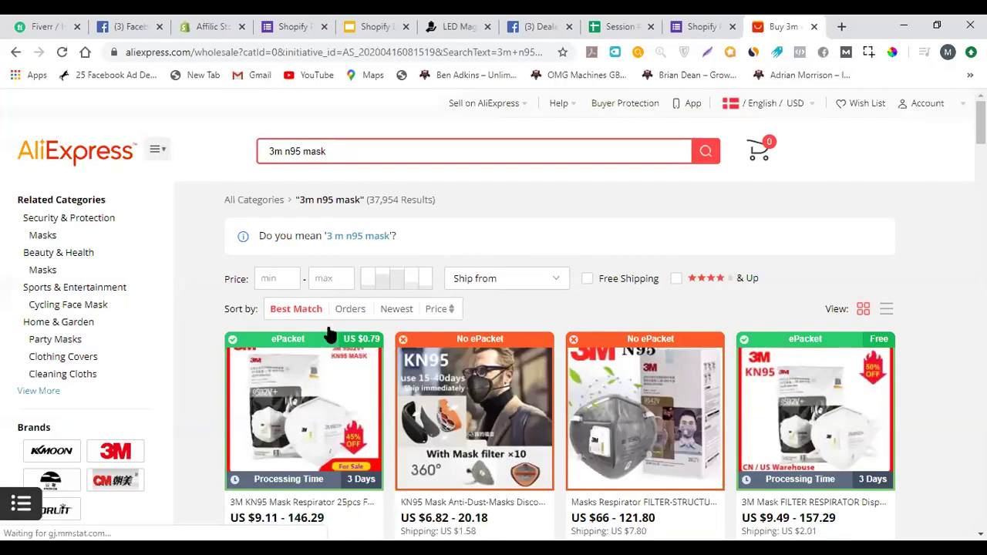
# Examine the average daily sales, sales change, revenue and ePacket details of the mask listings in the first two rows
pyautogui.scroll(-1, 321, 318)
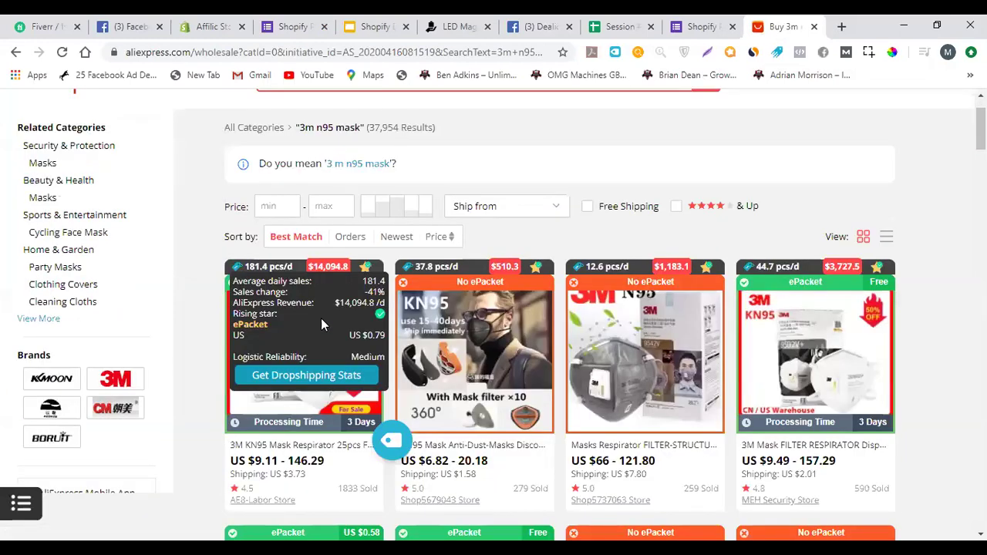
pyautogui.moveTo(266, 356); pyautogui.dragTo(401, 355)
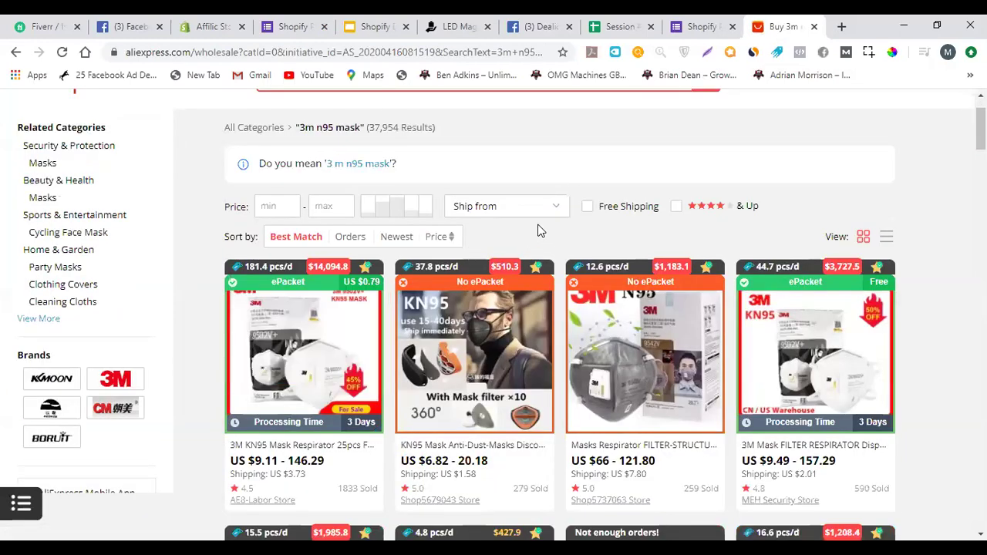
pyautogui.scroll(-1, 617, 208)
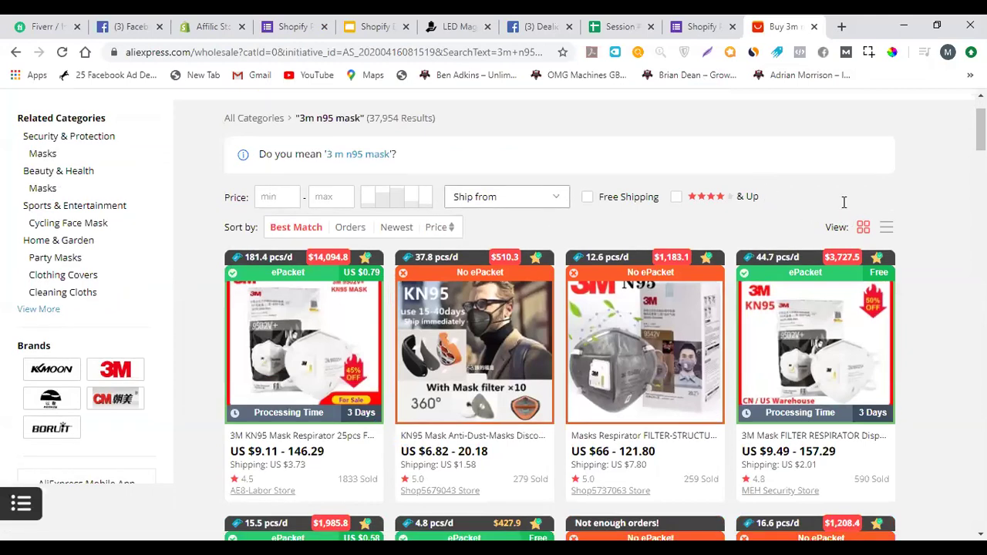
pyautogui.scroll(-1, 838, 190)
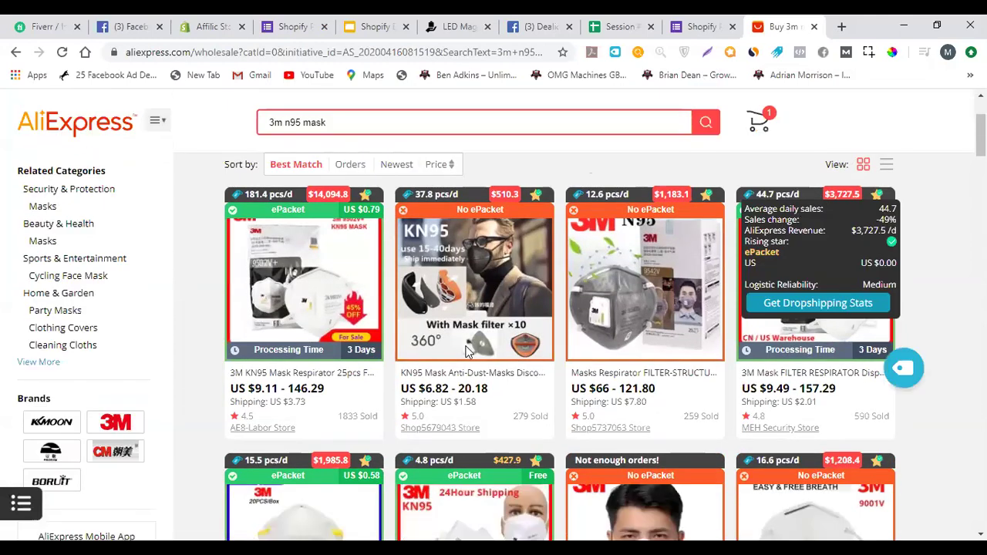
pyautogui.scroll(-2, 463, 378)
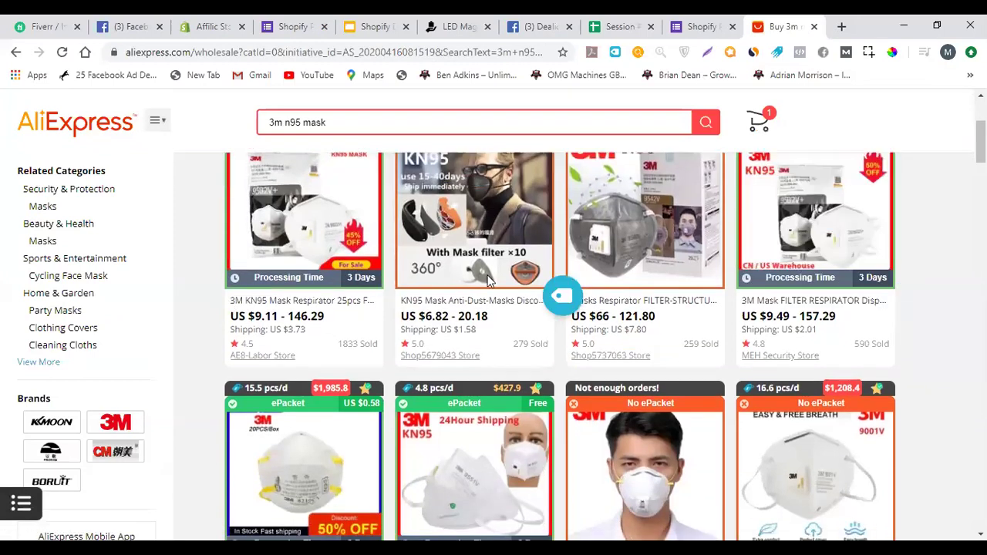
pyautogui.scroll(-2, 679, 282)
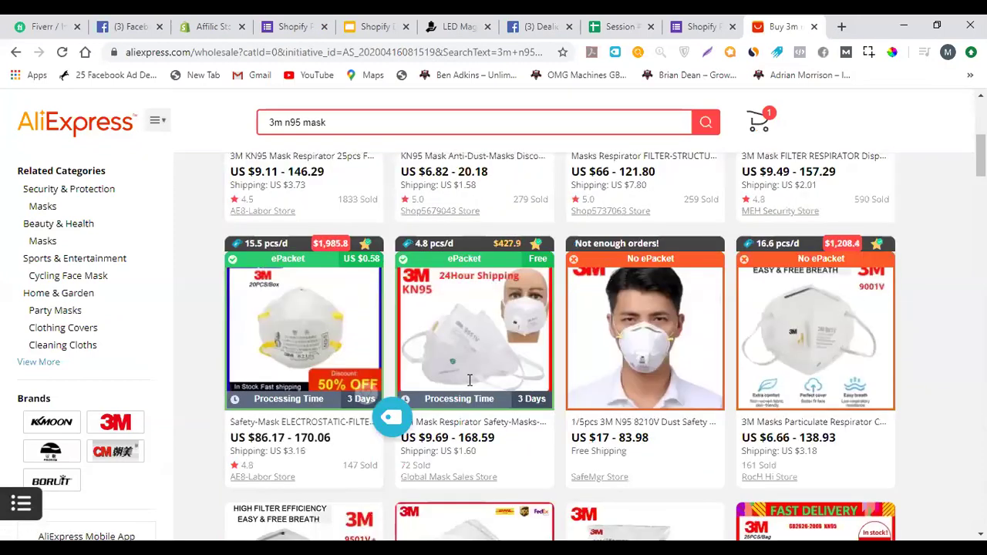
pyautogui.scroll(1, 629, 332)
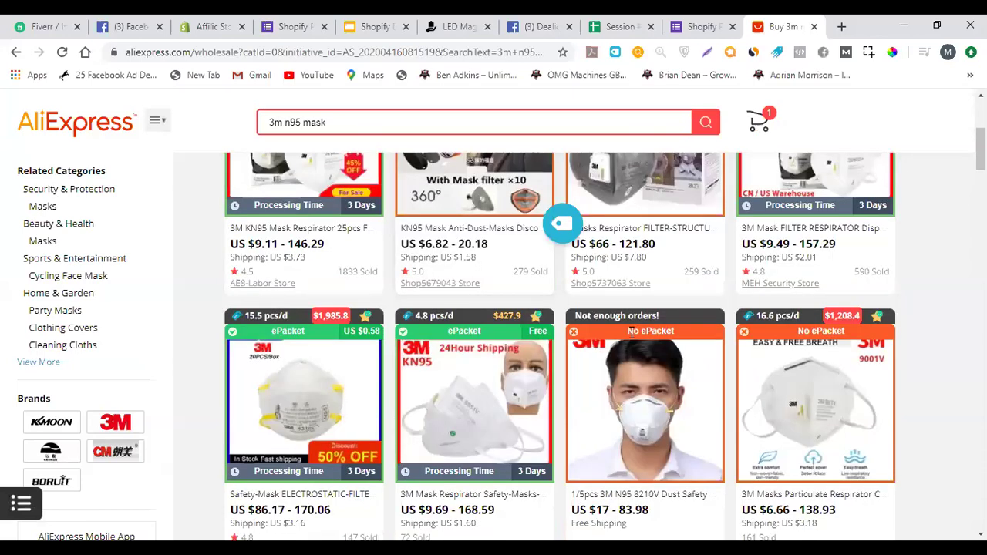
pyautogui.scroll(-2, 598, 282)
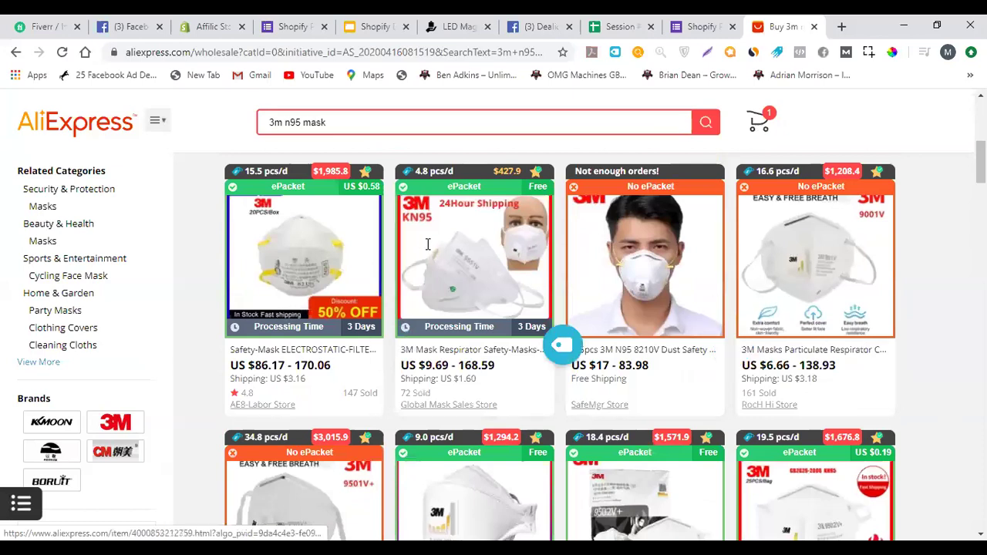
pyautogui.scroll(1, 451, 244)
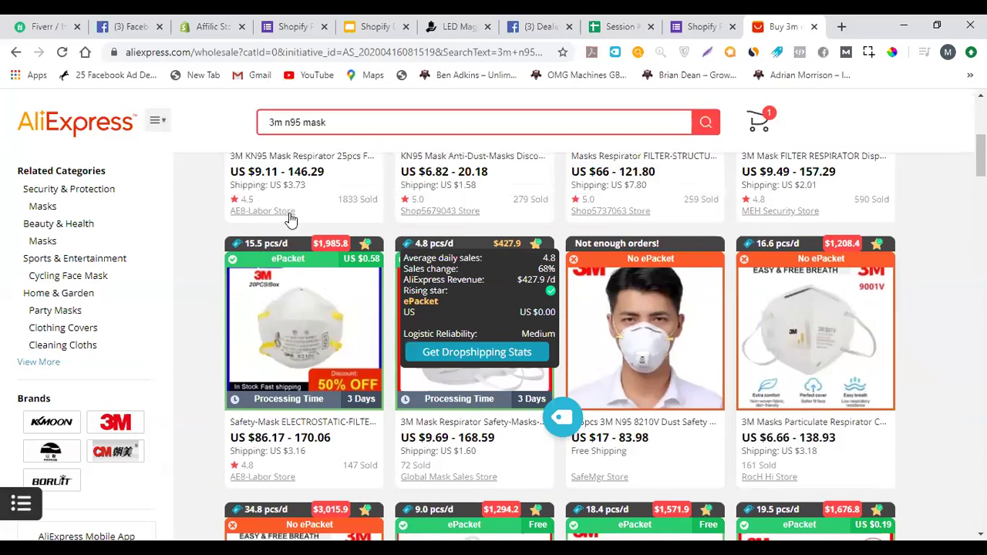
pyautogui.scroll(3, 466, 219)
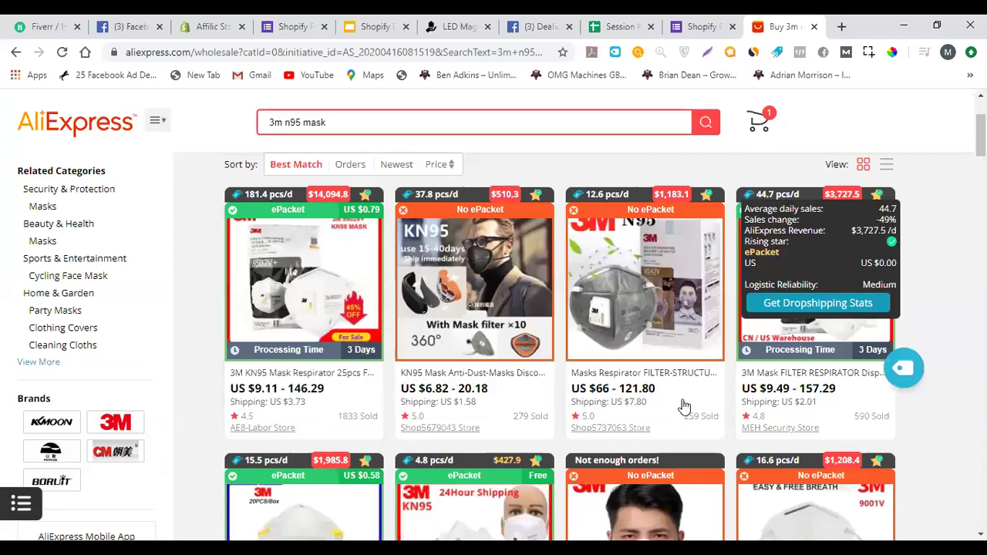
pyautogui.scroll(-1, 245, 389)
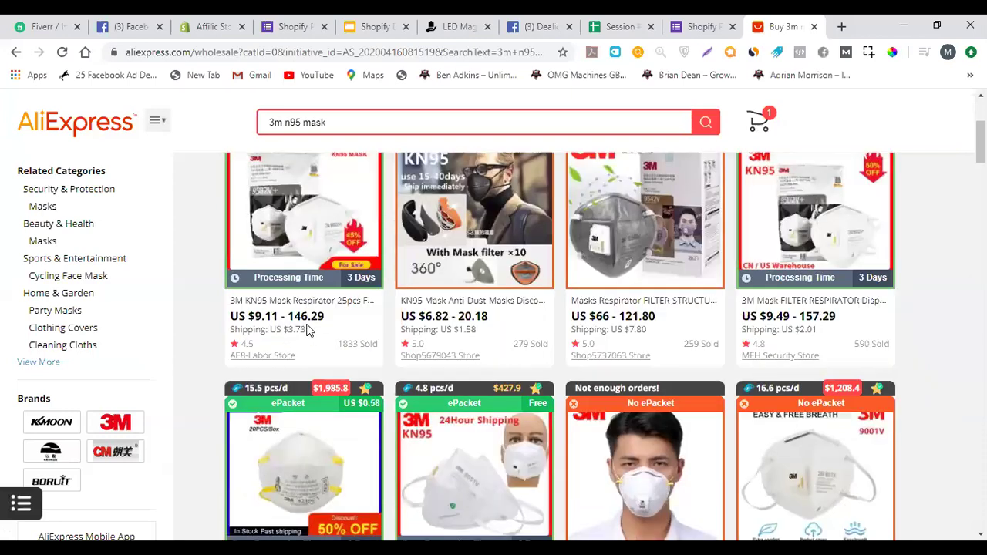
pyautogui.scroll(3, 652, 359)
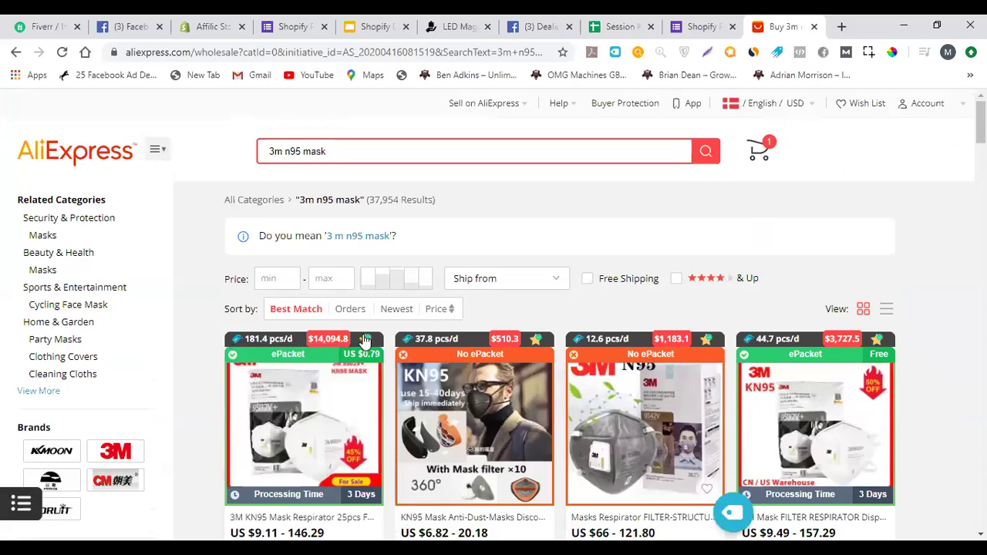
# Compare daily sales and order counts across the mask listings, including those further down the results, and return to the start
pyautogui.scroll(-2, 442, 342)
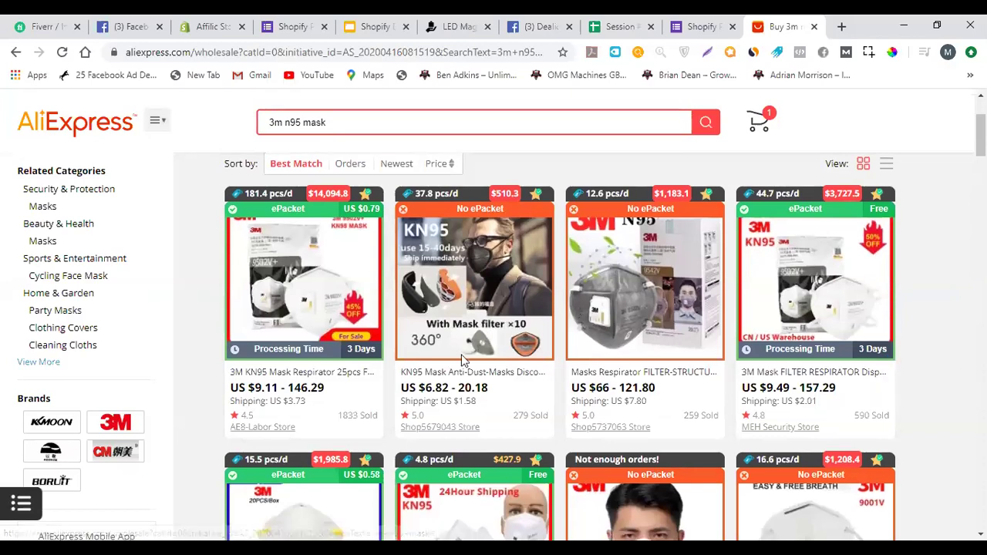
pyautogui.scroll(-1, 758, 409)
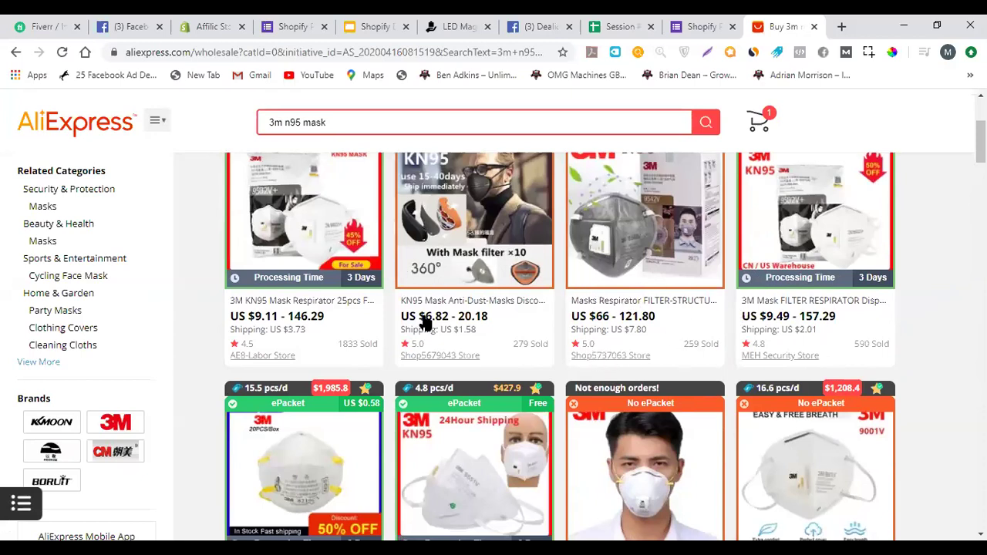
pyautogui.scroll(-2, 782, 312)
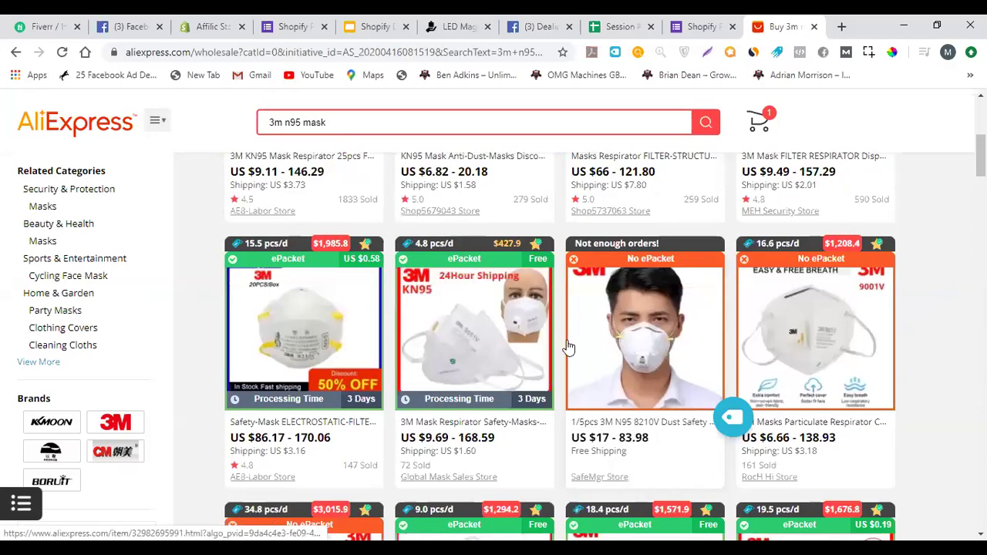
pyautogui.scroll(-3, 350, 192)
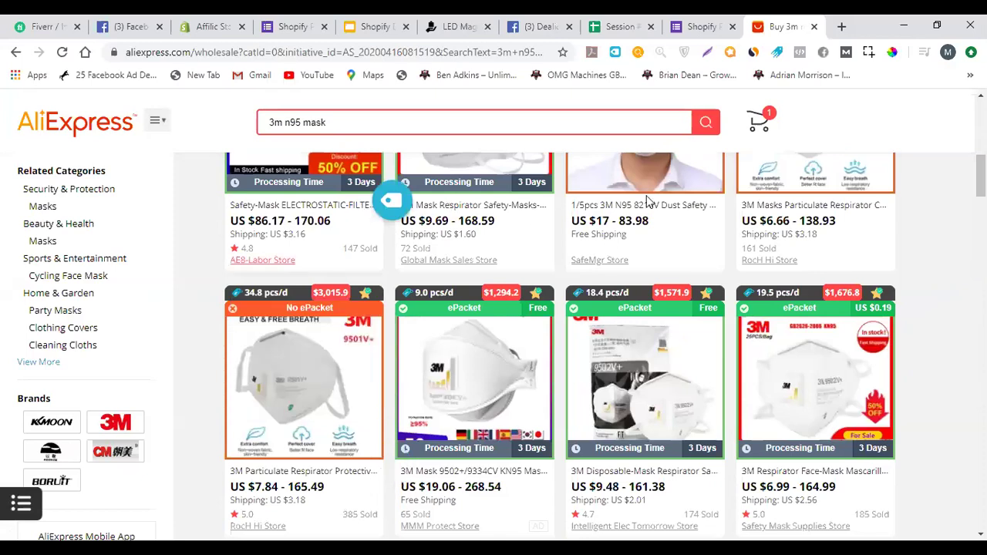
pyautogui.scroll(-5, 488, 297)
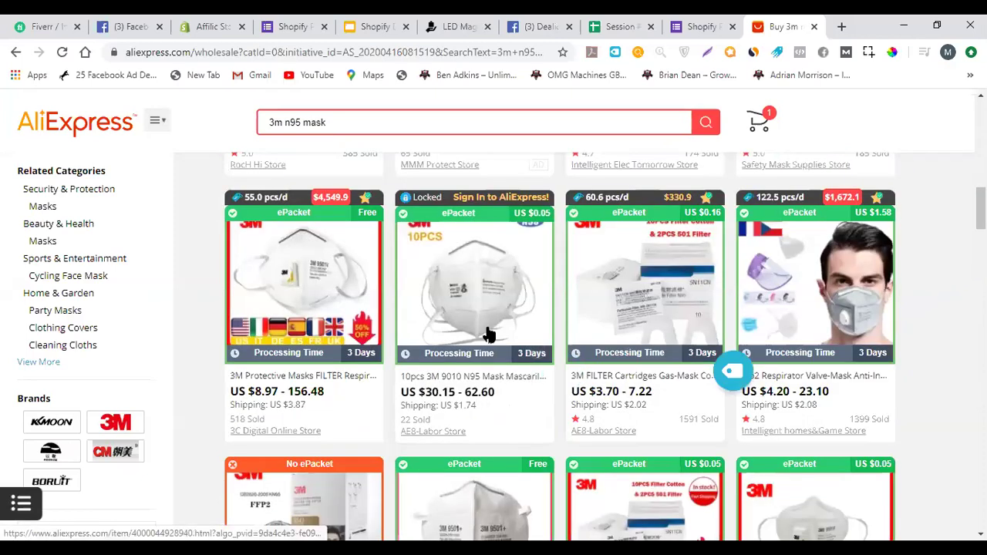
pyautogui.scroll(-2, 487, 124)
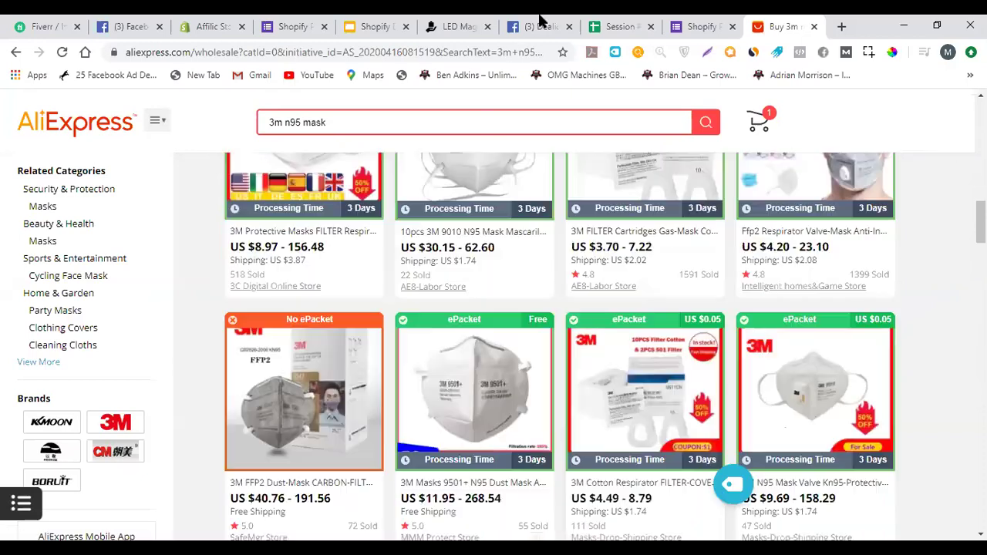
pyautogui.scroll(7, 508, 494)
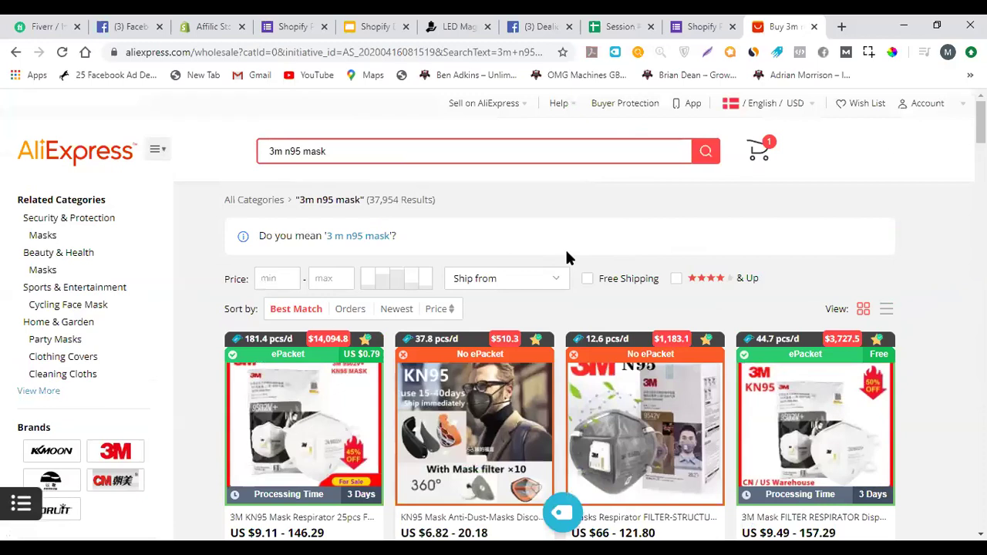
# Switch to the Product Validation slide in Google Slides and highlight the question "Does the product have a track record of selling well?"
pyautogui.hotkey('ctrl', 'shift', 'Tab')
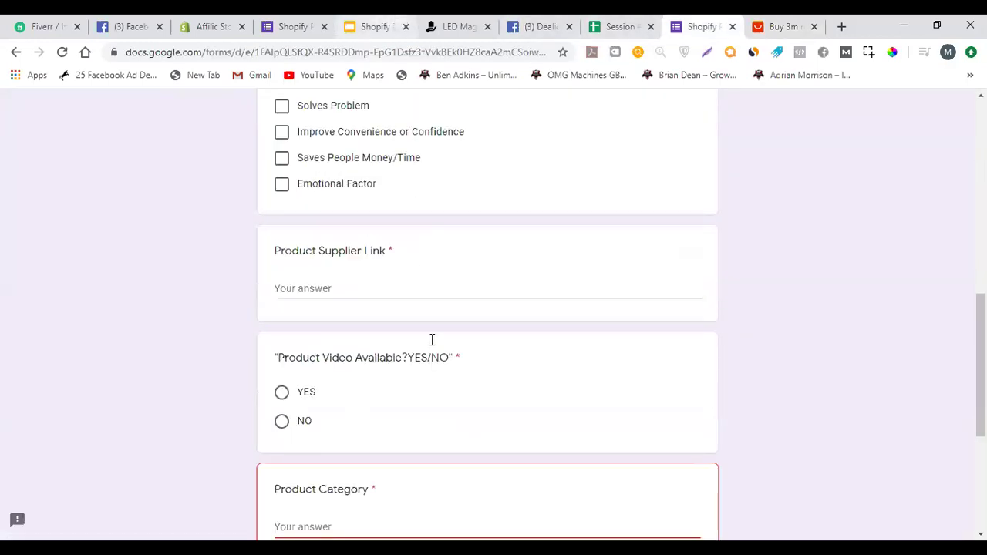
pyautogui.hotkey('ctrl', '5')
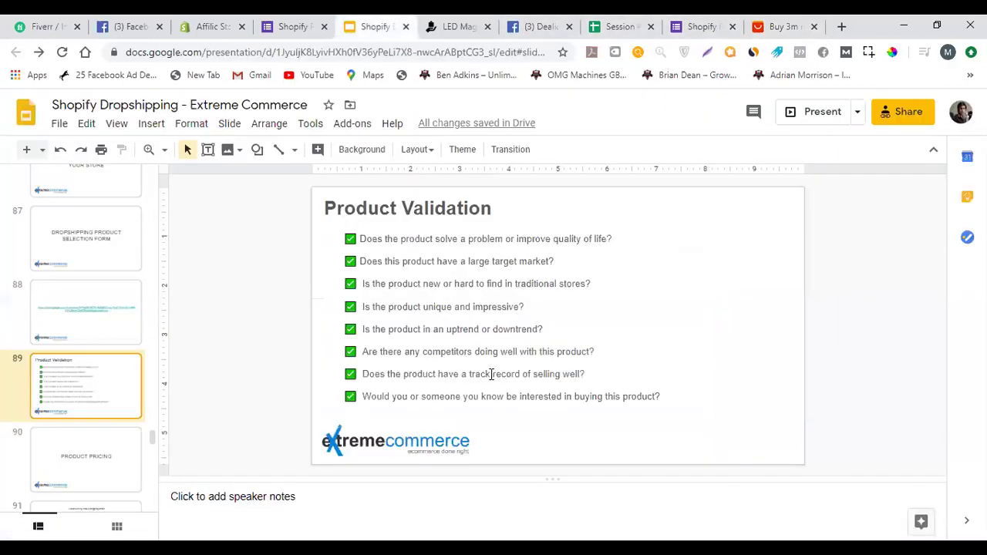
pyautogui.click(589, 371)
pyautogui.moveTo(586, 373); pyautogui.dragTo(357, 370)
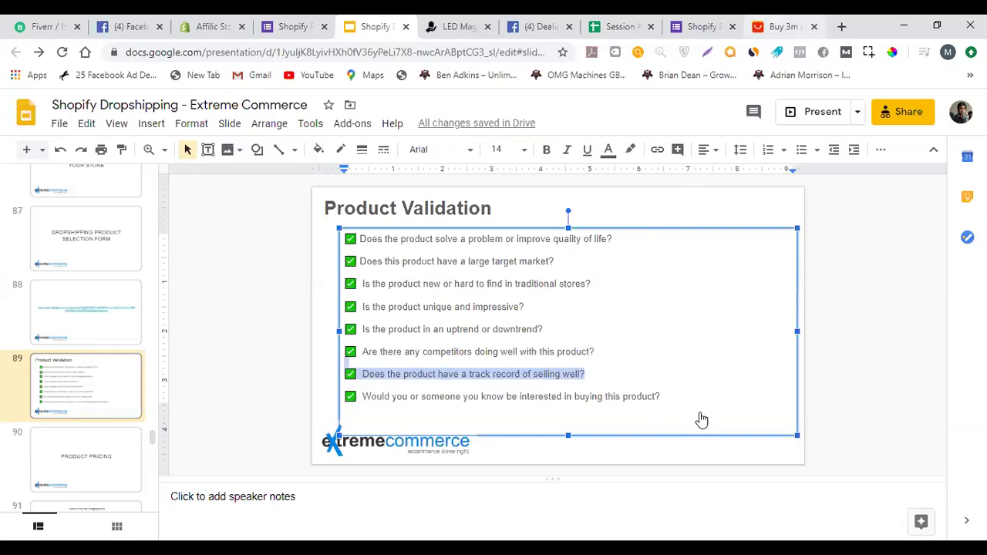
# Return to the AliExpress results and check the sold counts of the first mask listings as a sales track record
pyautogui.hotkey('ctrl', '9')
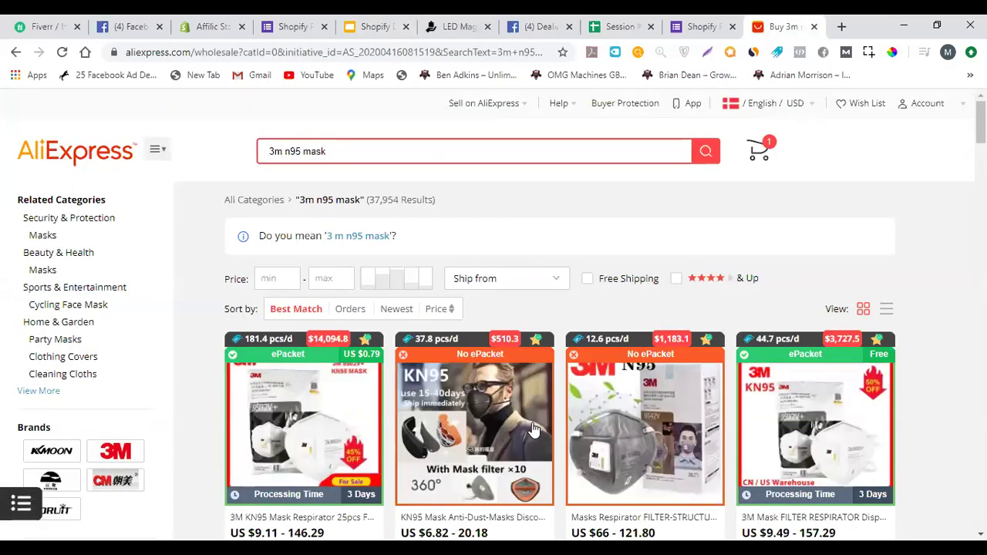
pyautogui.scroll(-2, 392, 416)
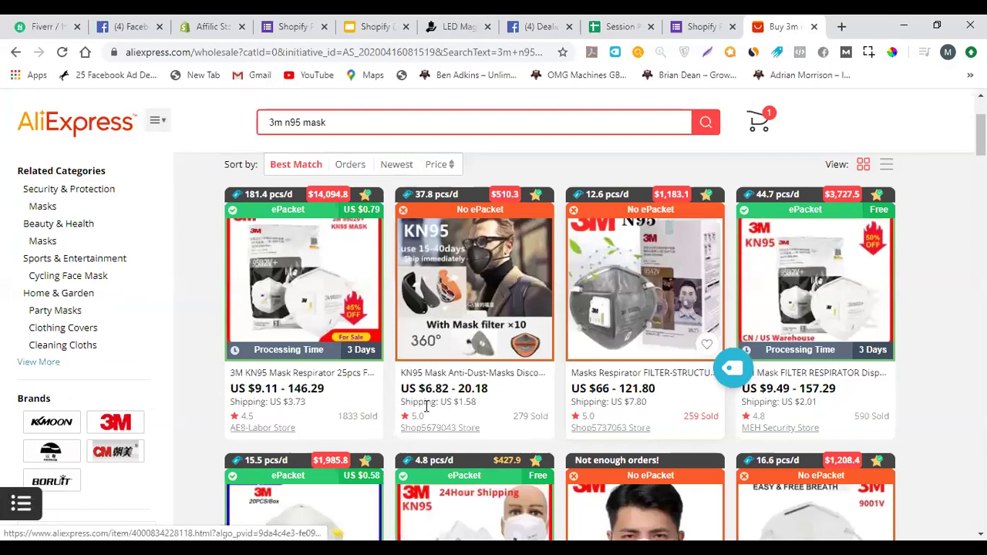
pyautogui.scroll(-1, 421, 397)
# Go back to the Product Validation slide and highlight the question "Would you or someone you know be interested in buying this product?"
pyautogui.hotkey('ctrl', '5')
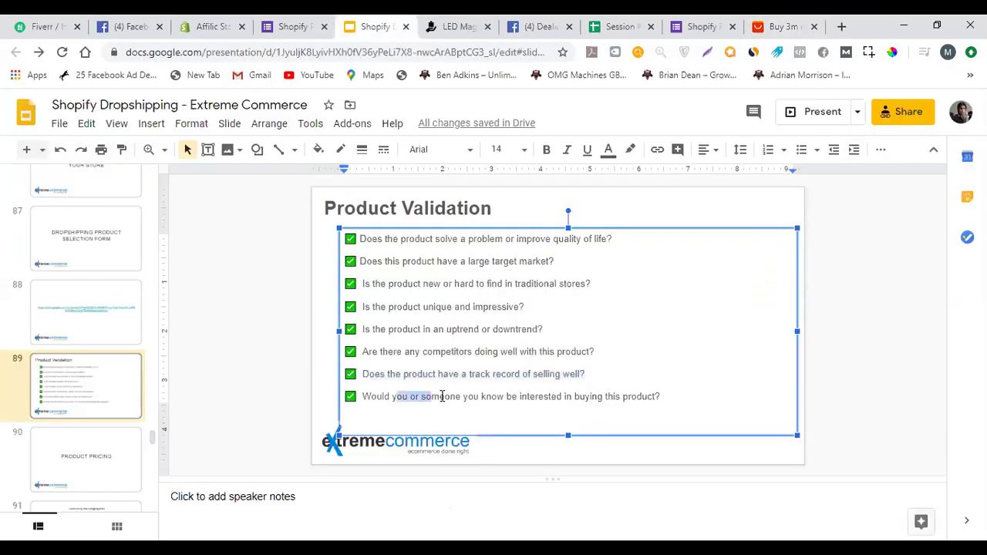
pyautogui.moveTo(514, 397); pyautogui.dragTo(528, 396)
pyautogui.moveTo(662, 399); pyautogui.dragTo(359, 396)
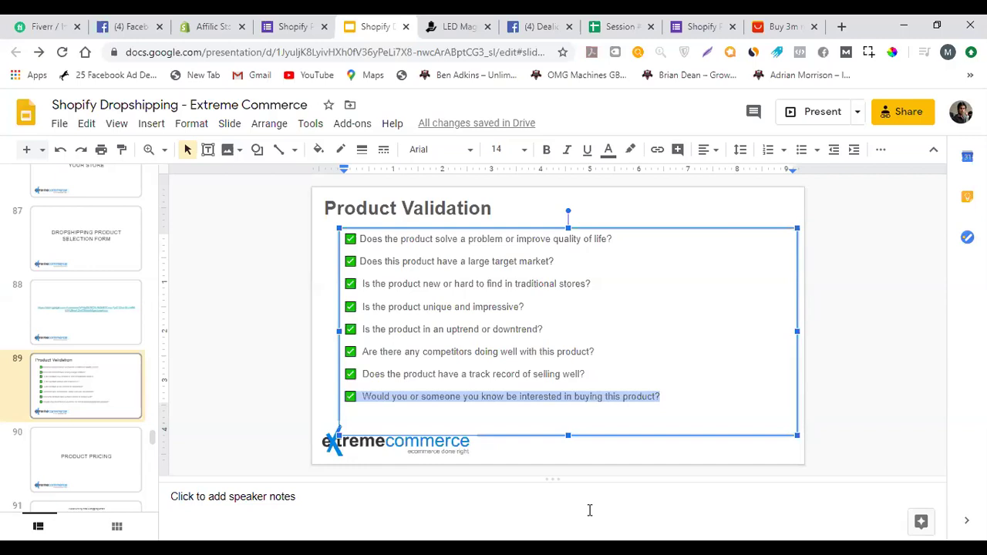
# Switch to the Shopify admin and open the general shipping rates profile from the store's Shipping settings
pyautogui.click(224, 24)
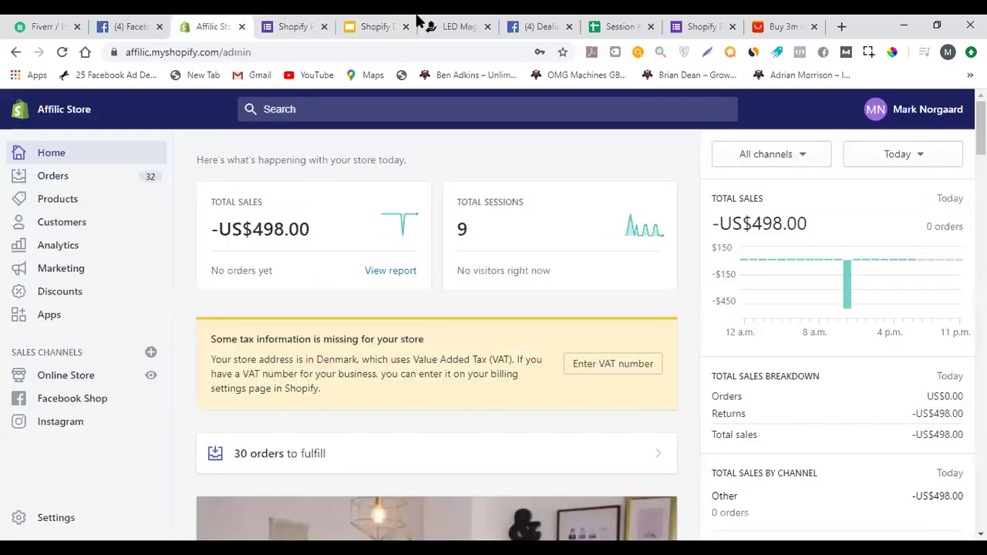
pyautogui.hotkey('ctrl', 'Tab')
pyautogui.hotkey('ctrl', 'Tab')
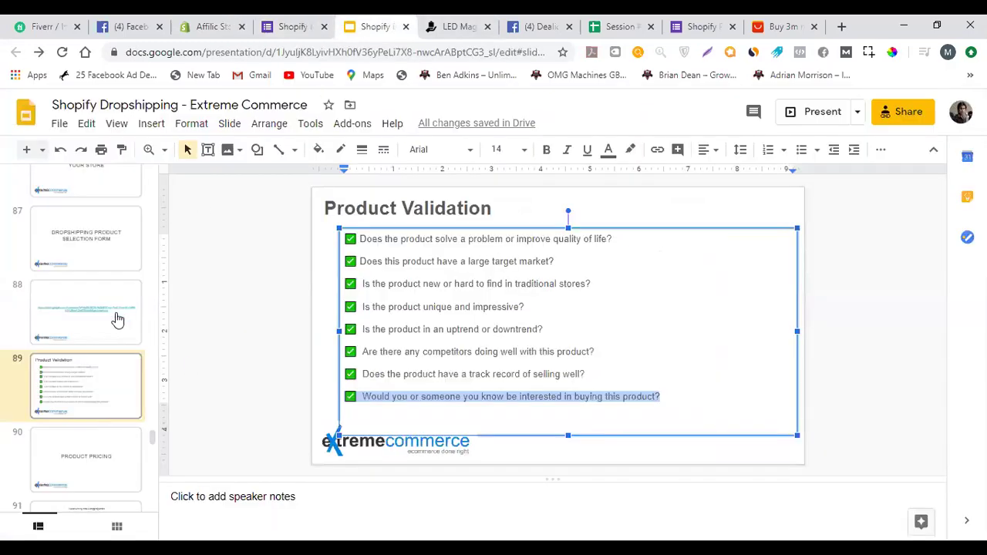
pyautogui.hotkey('ctrl', 'shift', 'Tab')
pyautogui.hotkey('ctrl', 'shift', 'Tab')
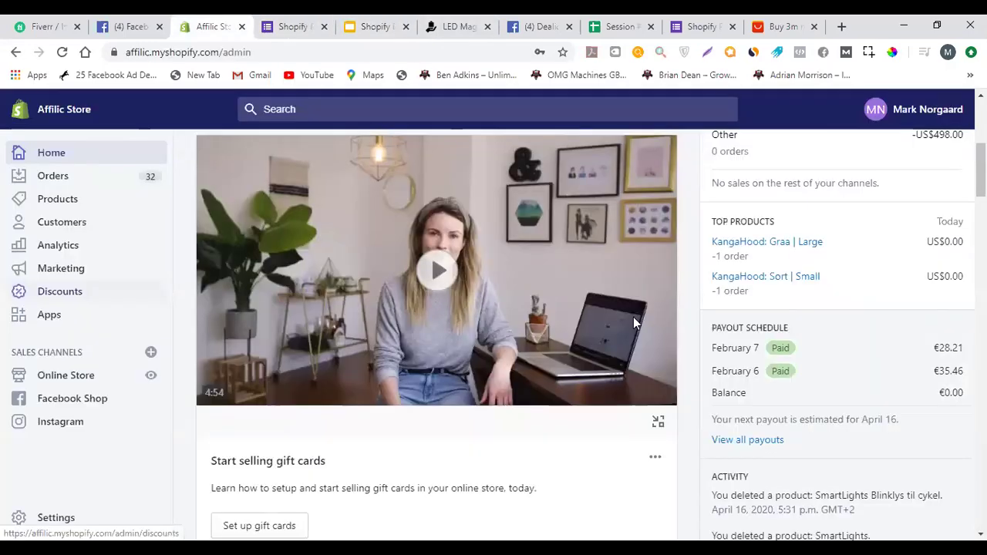
pyautogui.click(73, 522)
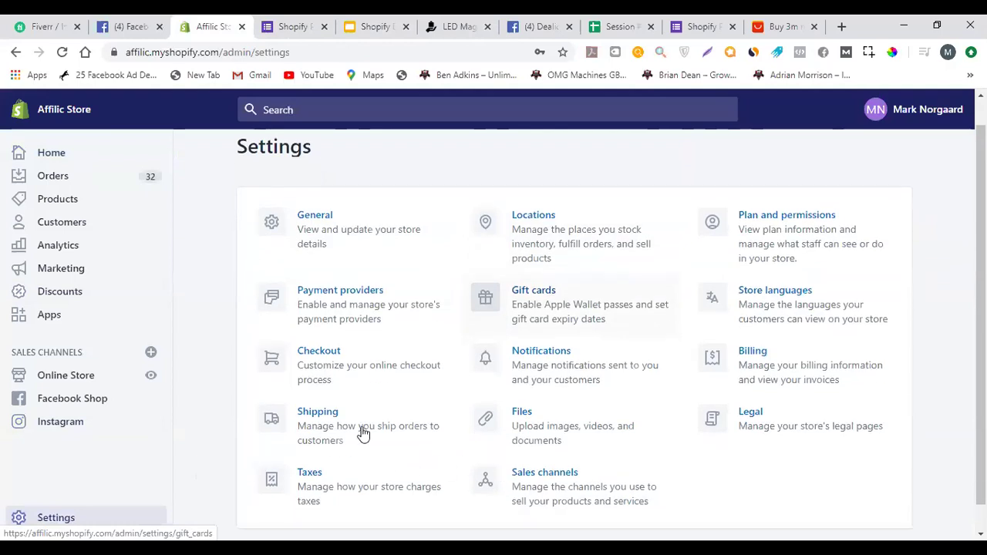
pyautogui.scroll(-1, 332, 403)
pyautogui.click(423, 383)
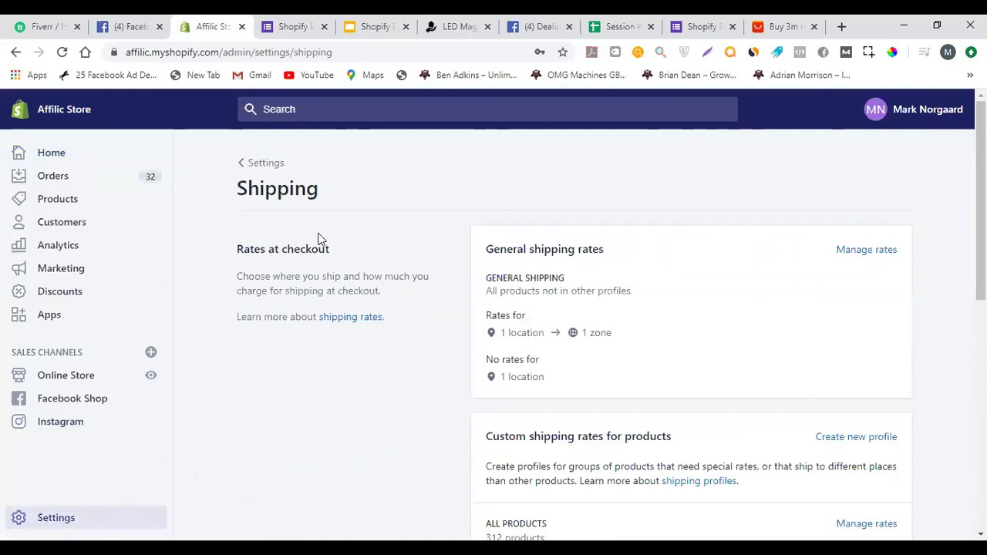
pyautogui.click(866, 249)
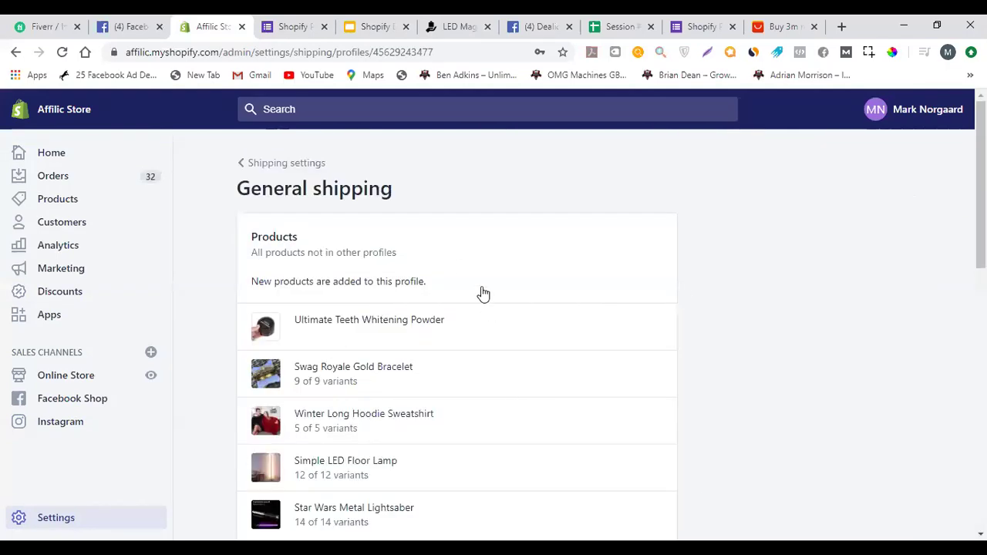
# Draft an own shipping rate based on order price with a minimum price of US$24.99 and discard it
pyautogui.scroll(-6, 877, 265)
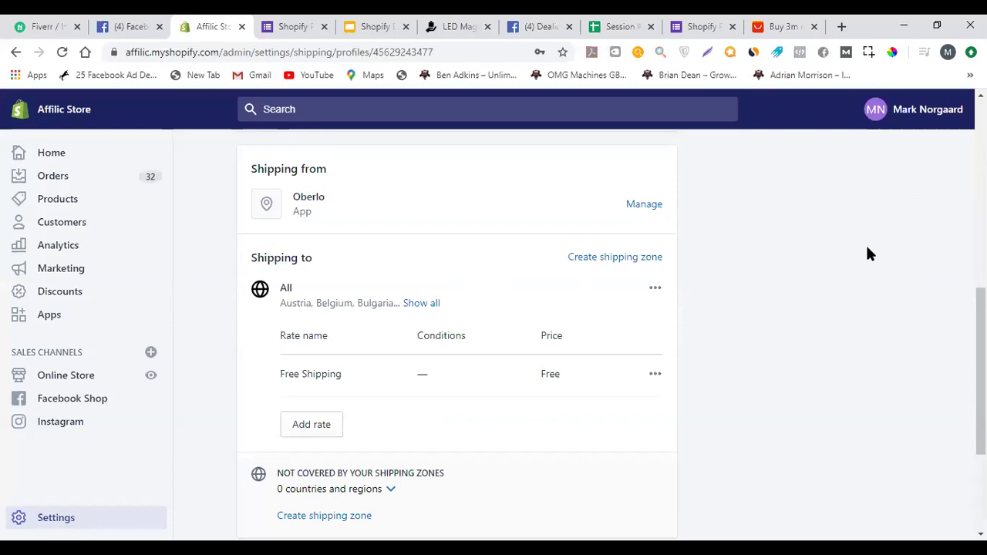
pyautogui.click(330, 421)
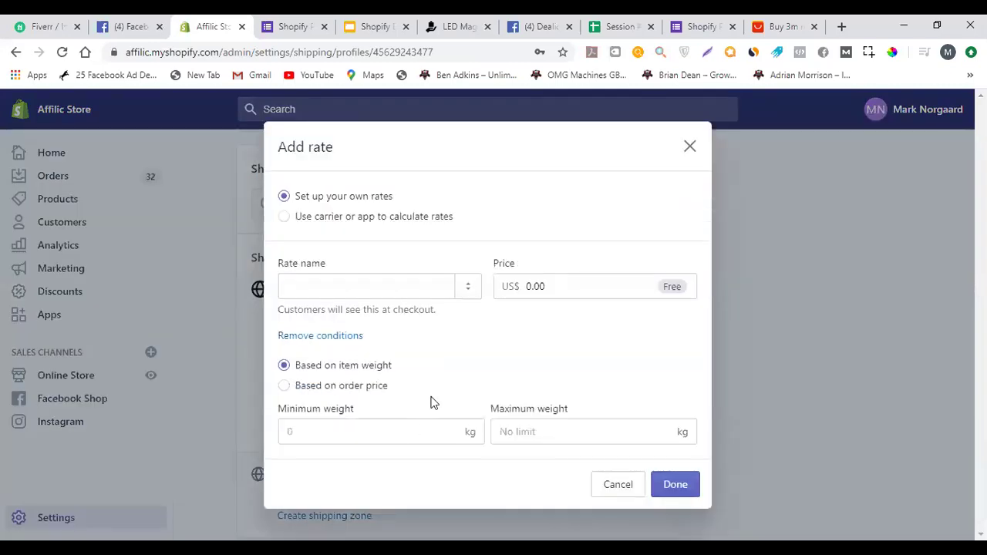
pyautogui.click(342, 386)
pyautogui.click(377, 431)
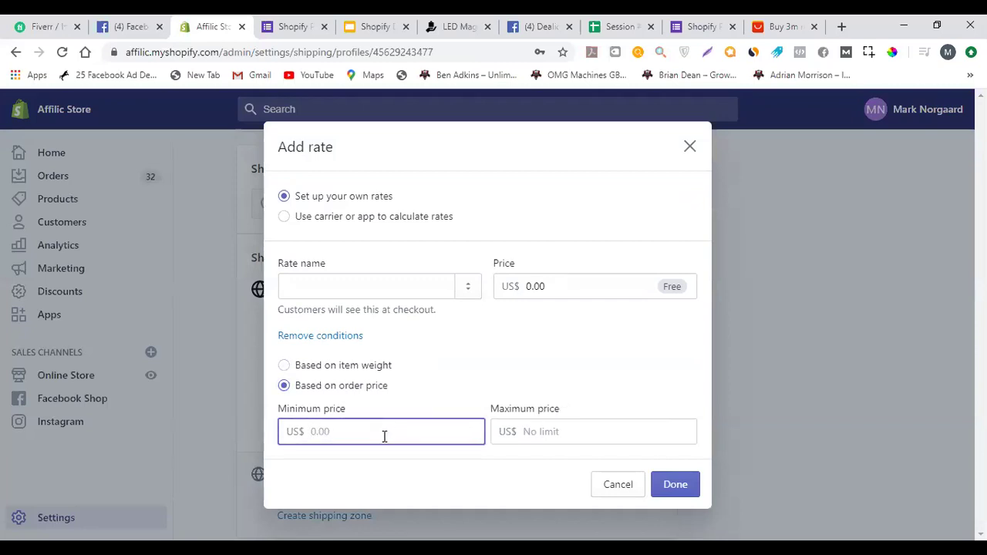
pyautogui.write('24.99')
pyautogui.doubleClick(403, 436)
pyautogui.click(355, 432)
pyautogui.click(613, 487)
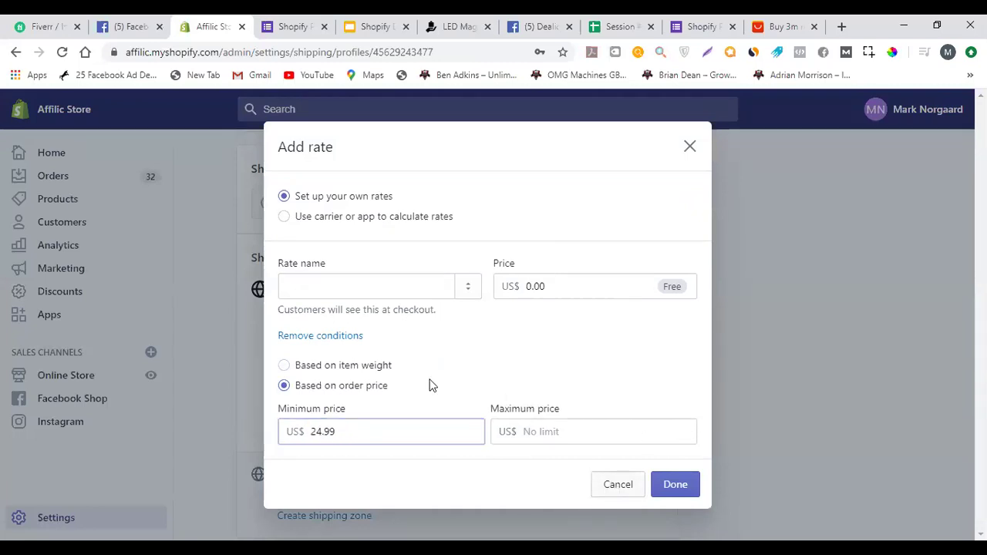
# Start a new shipping zone in the general shipping profile and name it "Freeshipping Worldwide"
pyautogui.scroll(2, 483, 407)
pyautogui.scroll(-2, 534, 373)
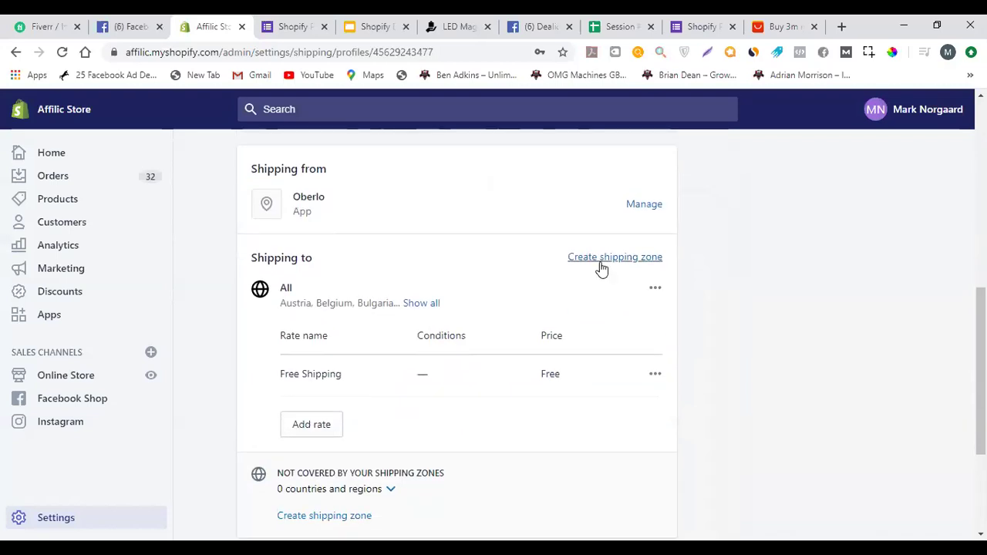
pyautogui.scroll(-1, 539, 378)
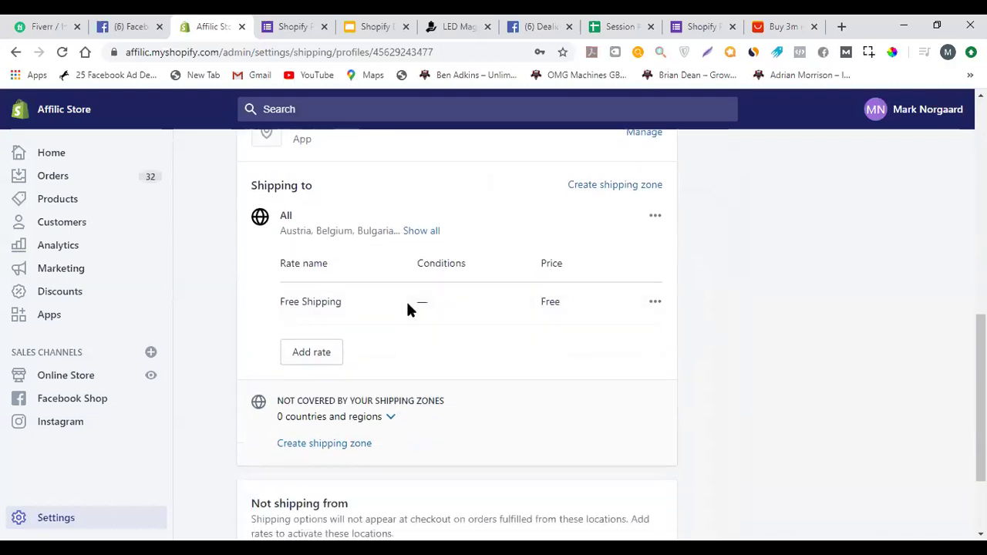
pyautogui.click(590, 185)
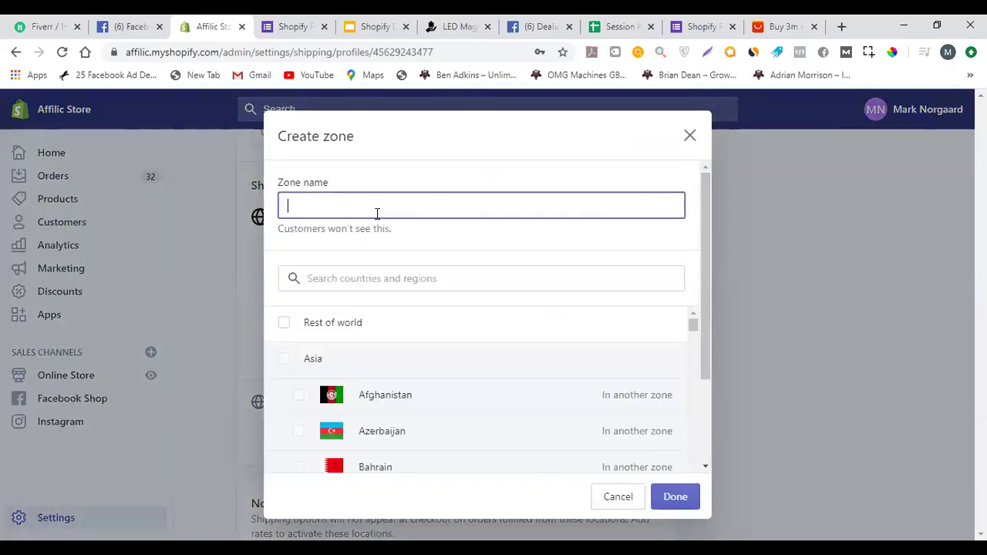
pyautogui.write('Freeshipping Worldwide')
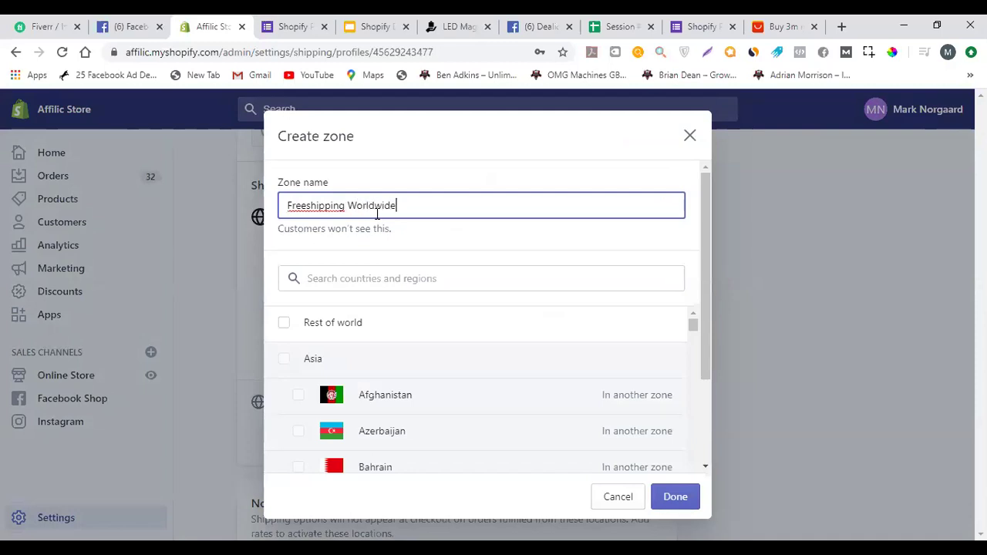
pyautogui.scroll(-1, 427, 316)
pyautogui.scroll(1, 317, 351)
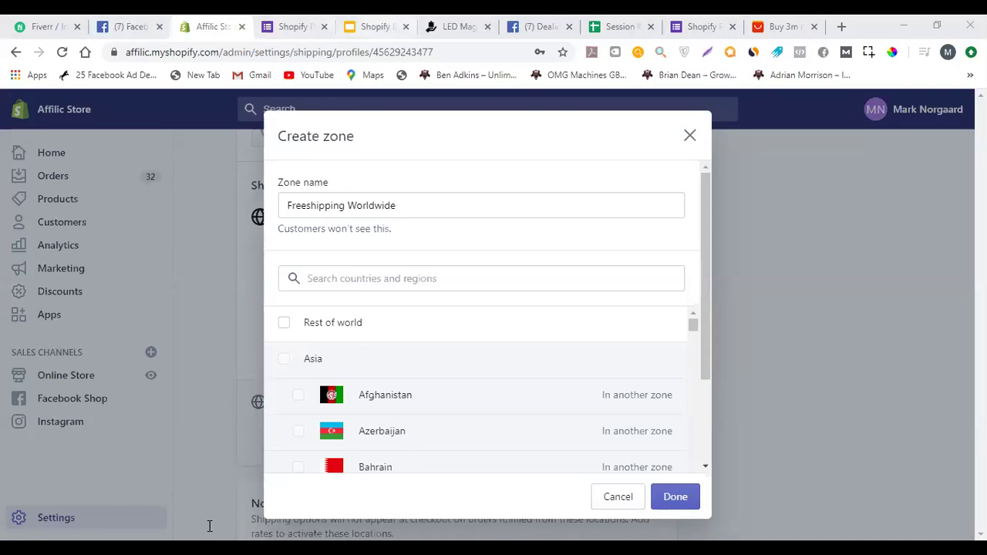
# Switch to the Google Slides presentation and duplicate the Product Validation slide
pyautogui.hotkey('ctrl', '5')
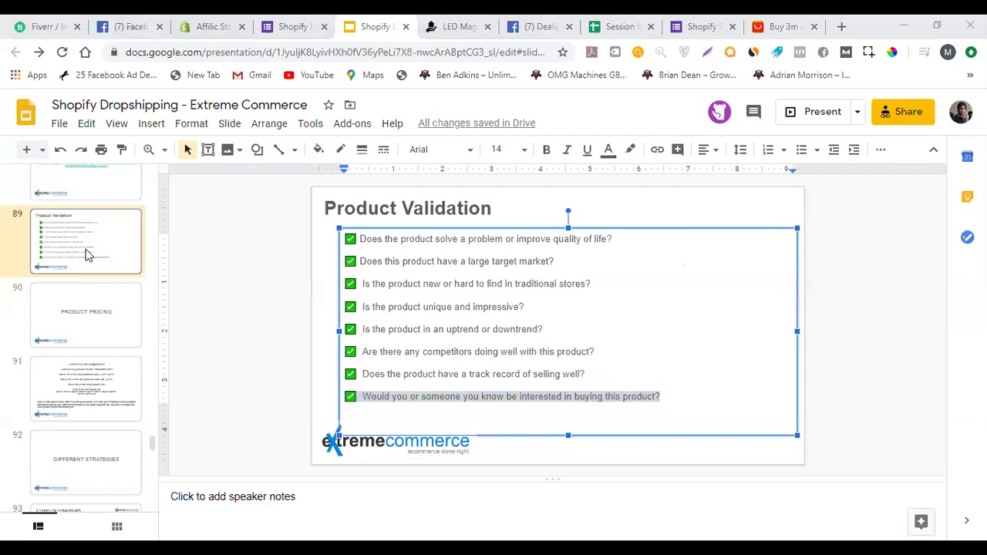
pyautogui.click(88, 254)
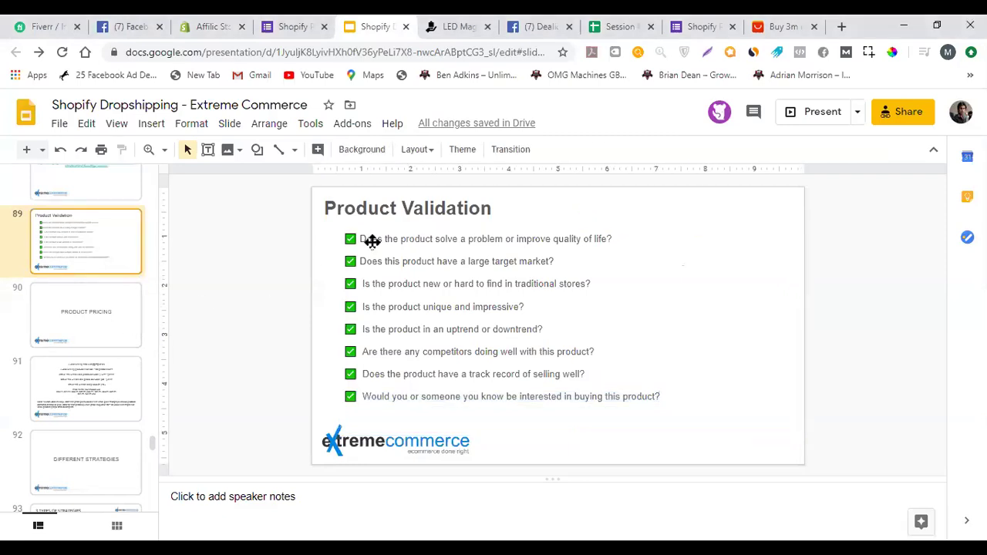
pyautogui.hotkey('ctrl', 'd')
# Replace the duplicated slide's title with "E-Packet Countries"
pyautogui.tripleClick(407, 208)
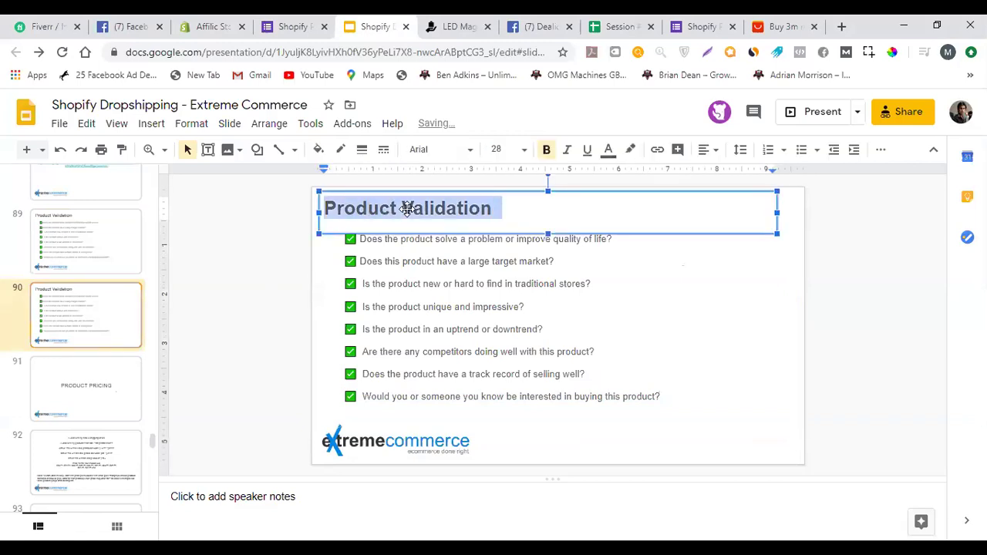
pyautogui.write('E-Packag')
pyautogui.press('BackSpace')
pyautogui.press('BackSpace')
pyautogui.write('et Countrie')
pyautogui.press('BackSpace')
pyautogui.write('ies')
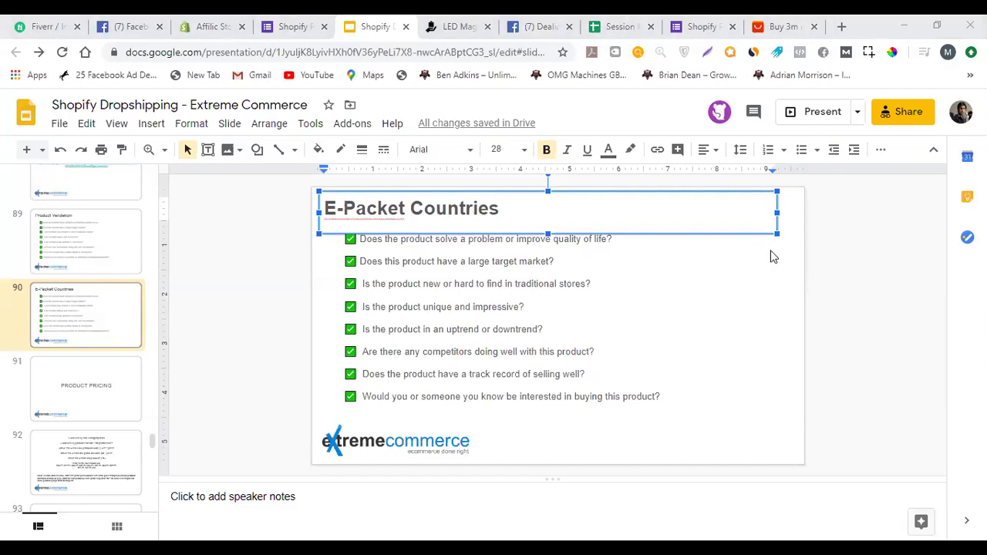
# Replace the checklist text on the E-Packet Countries slide with the copied list of countries, from Australia to United States
pyautogui.click(564, 335)
pyautogui.hotkey('ctrl', 'a')
pyautogui.hotkey('ctrl', 'v')
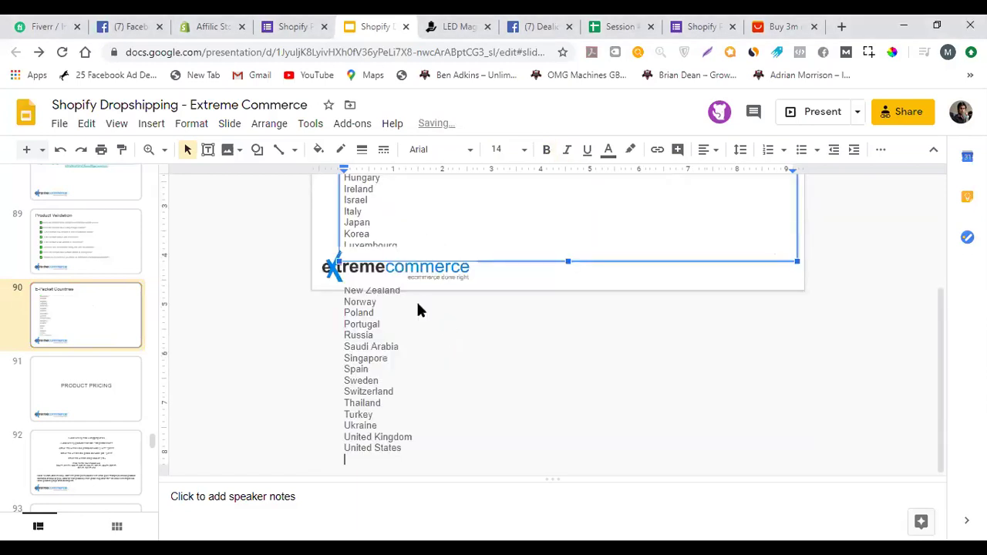
pyautogui.scroll(3, 421, 323)
pyautogui.scroll(-1, 425, 306)
pyautogui.scroll(-1, 426, 307)
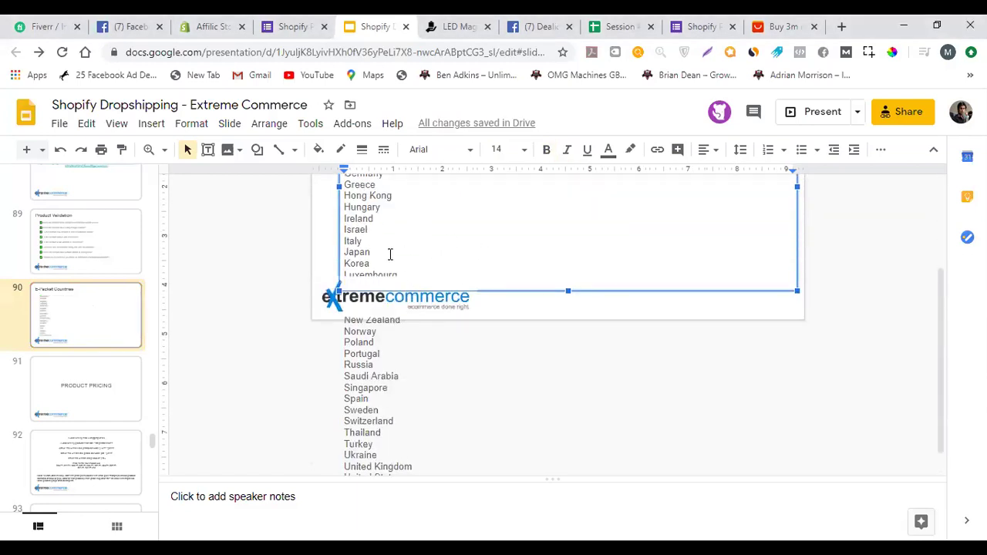
pyautogui.scroll(2, 313, 372)
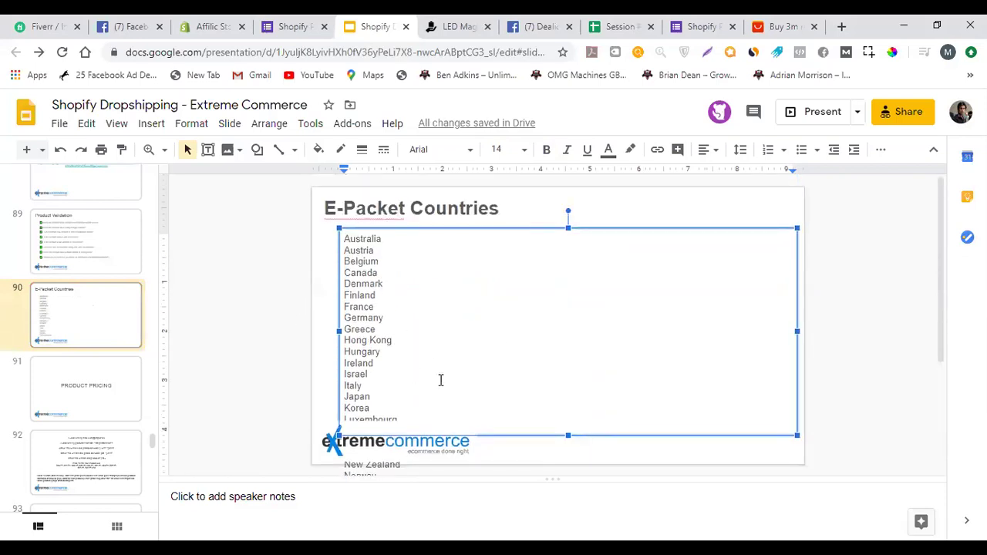
# Narrow the country list's text box to about 2.3 inches wide and look through the listed countries
pyautogui.moveTo(796, 331); pyautogui.dragTo(451, 314)
pyautogui.click(375, 409)
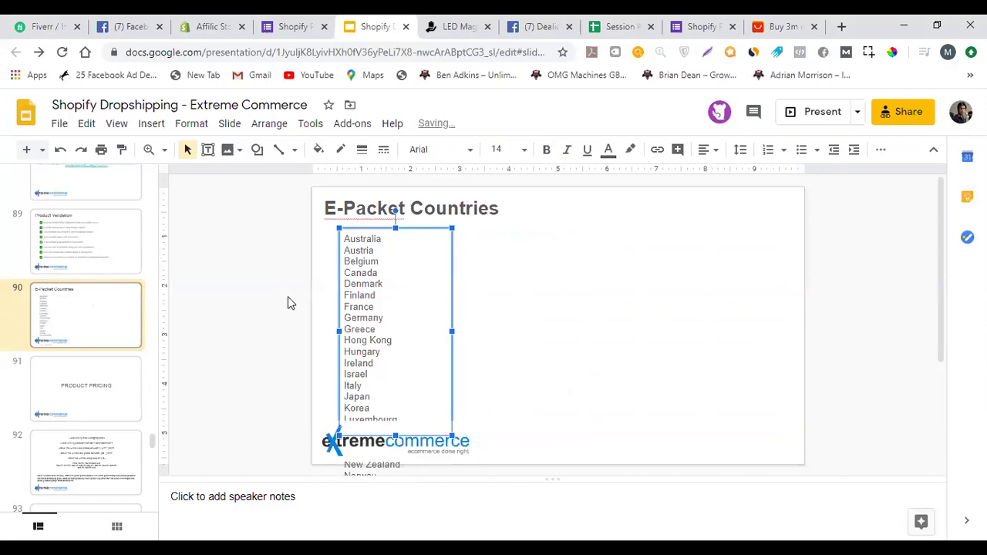
pyautogui.click(386, 350)
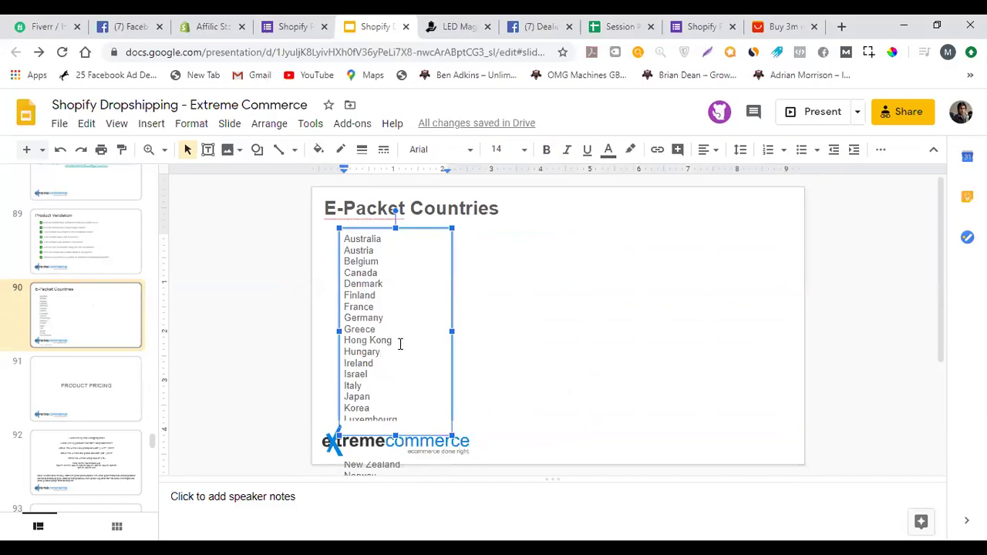
pyautogui.scroll(-2, 599, 264)
pyautogui.scroll(2, 601, 273)
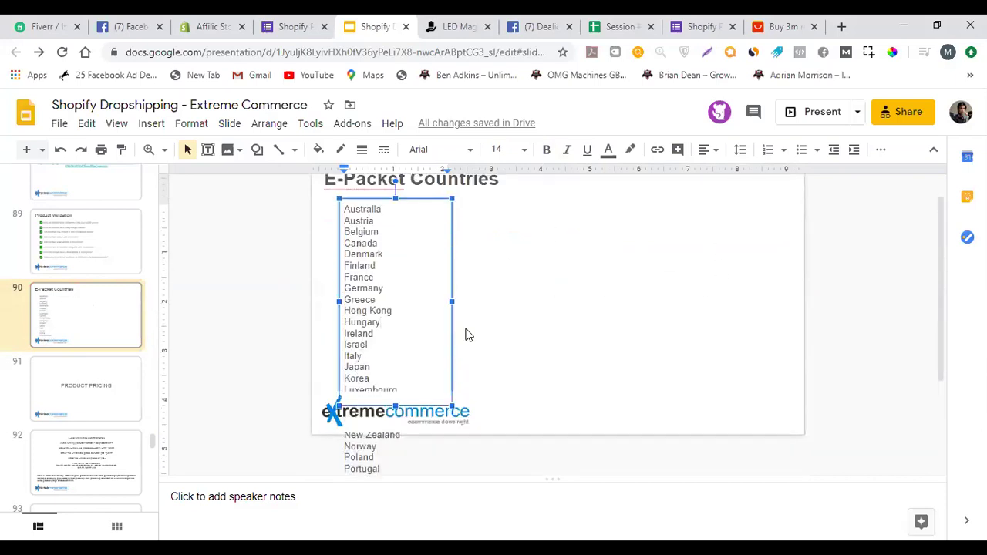
pyautogui.scroll(1, 455, 328)
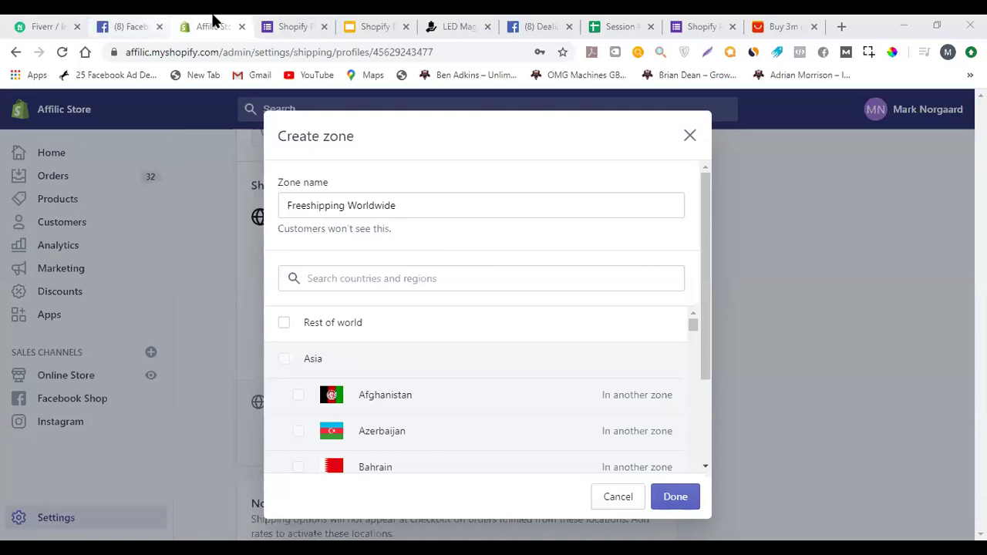
# Return to the presentation and go past the Product Pricing title slide to the slide with recommended price points
pyautogui.click(379, 23)
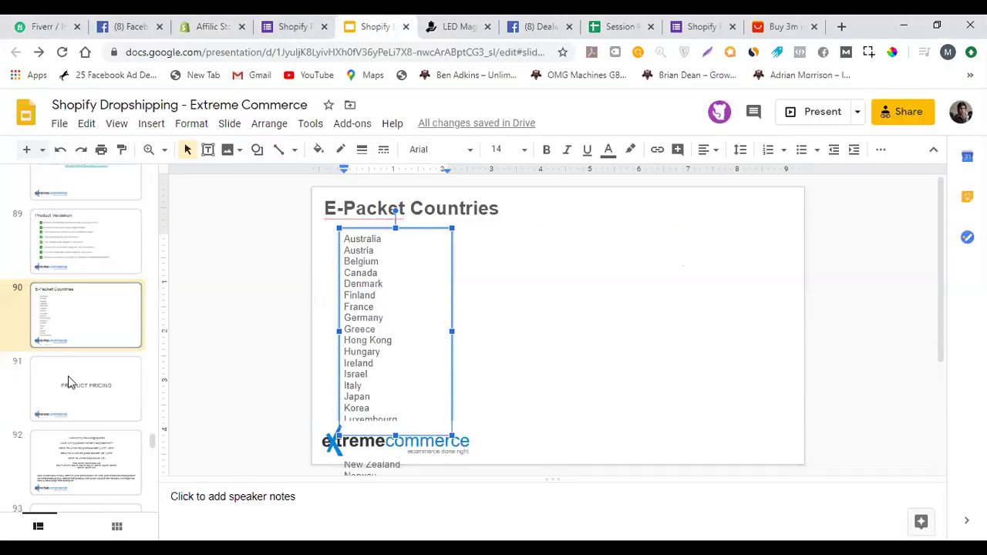
pyautogui.click(112, 359)
pyautogui.scroll(-1, 84, 321)
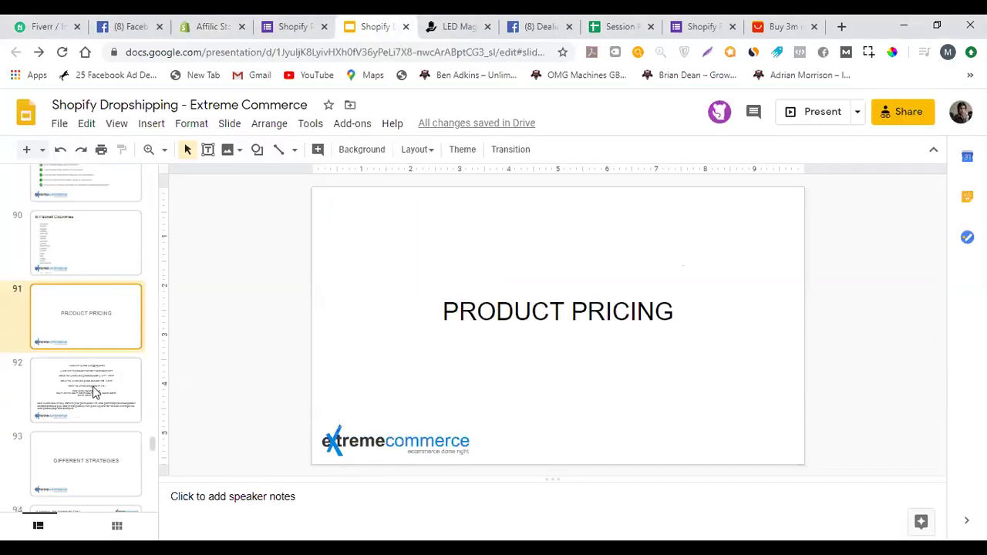
pyautogui.press('Down')
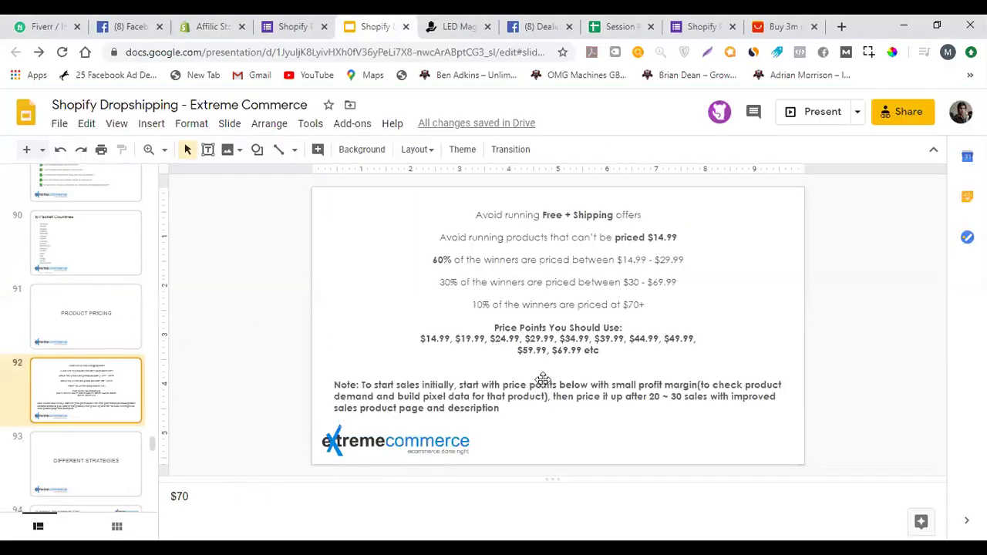
pyautogui.click(623, 316)
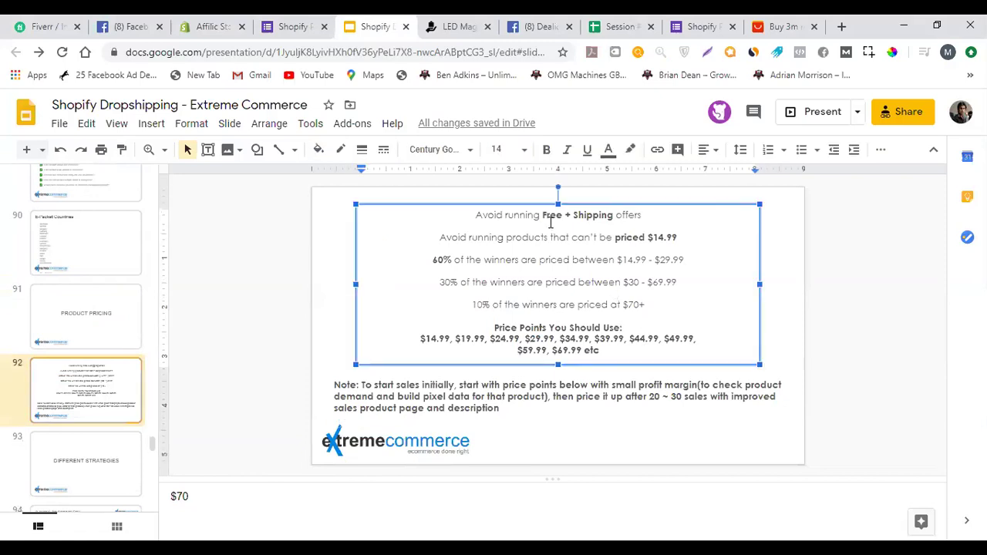